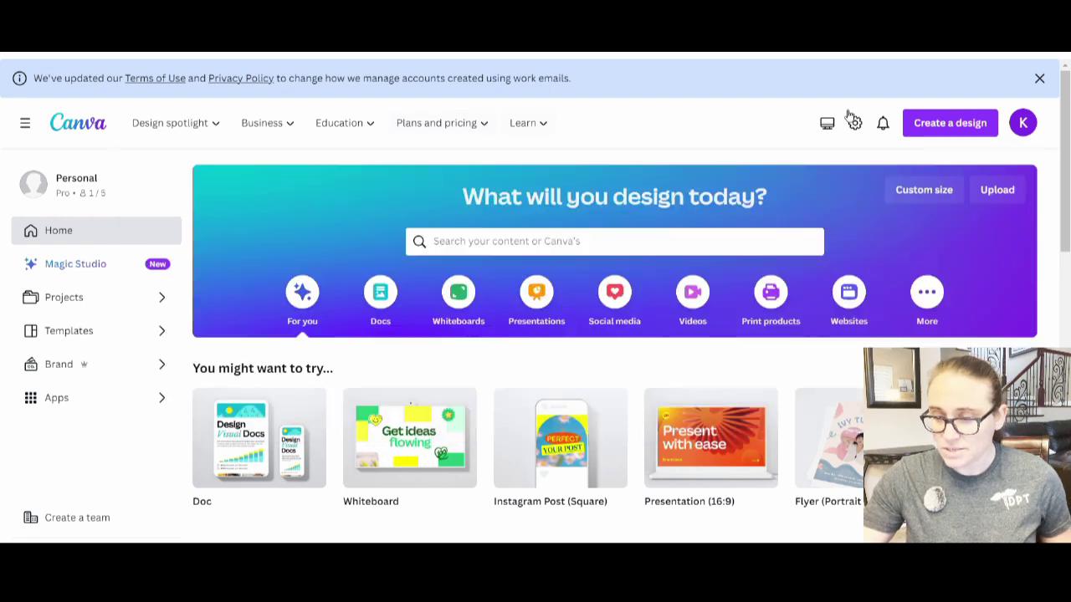
- Create a 4500 × 5400 px design and fill its background with solid black
click(935, 197)
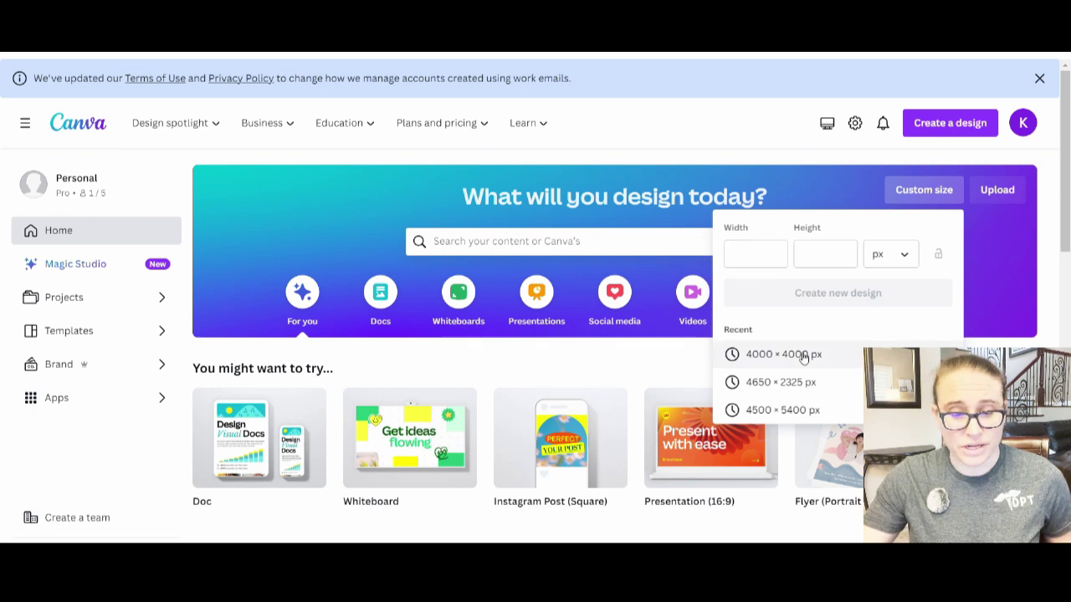
click(778, 412)
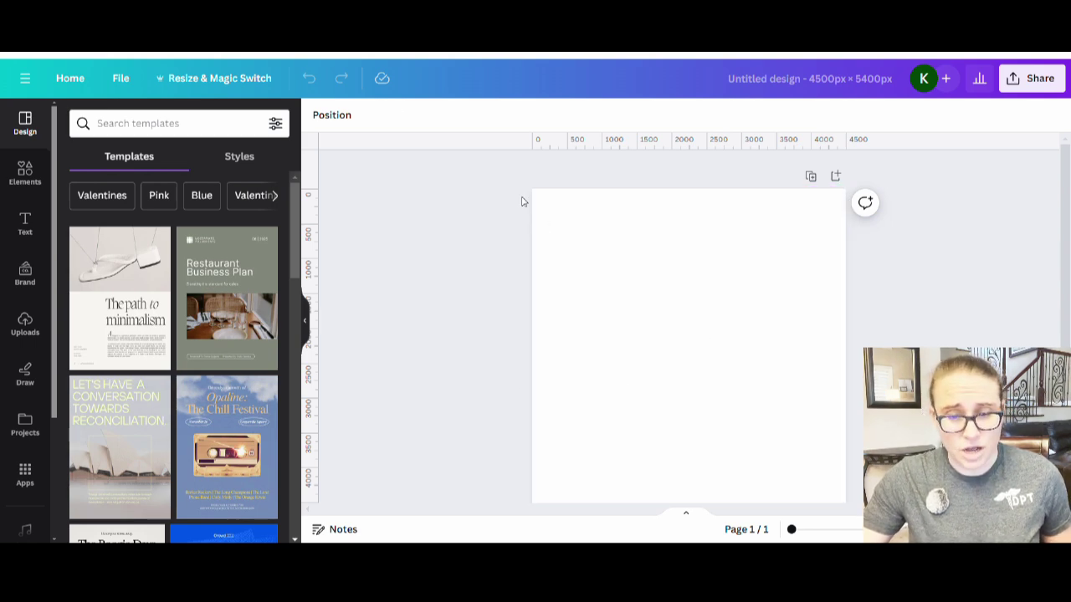
click(637, 264)
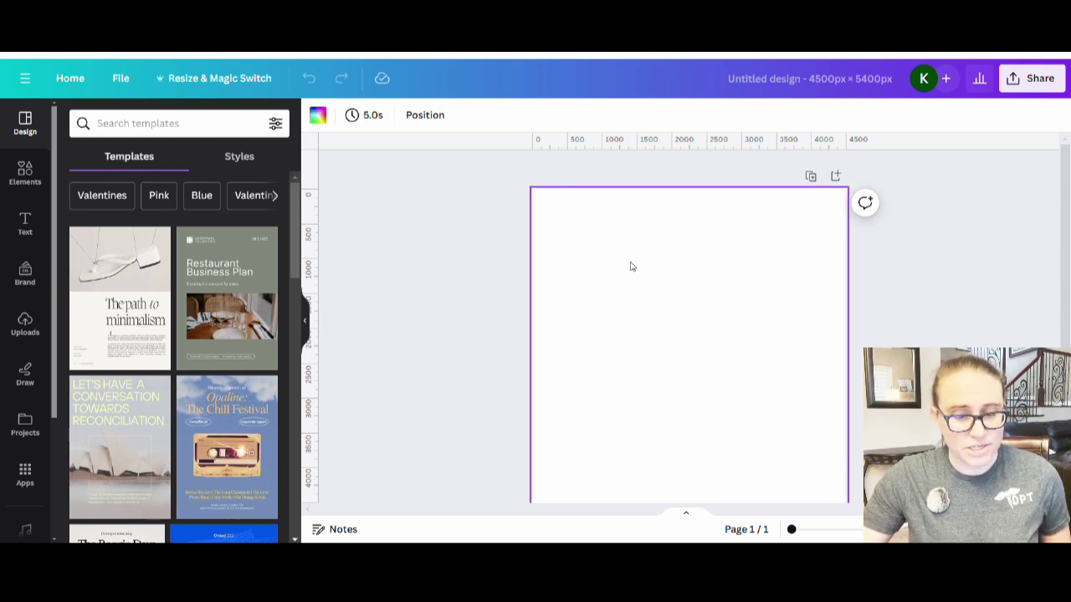
click(318, 118)
click(75, 389)
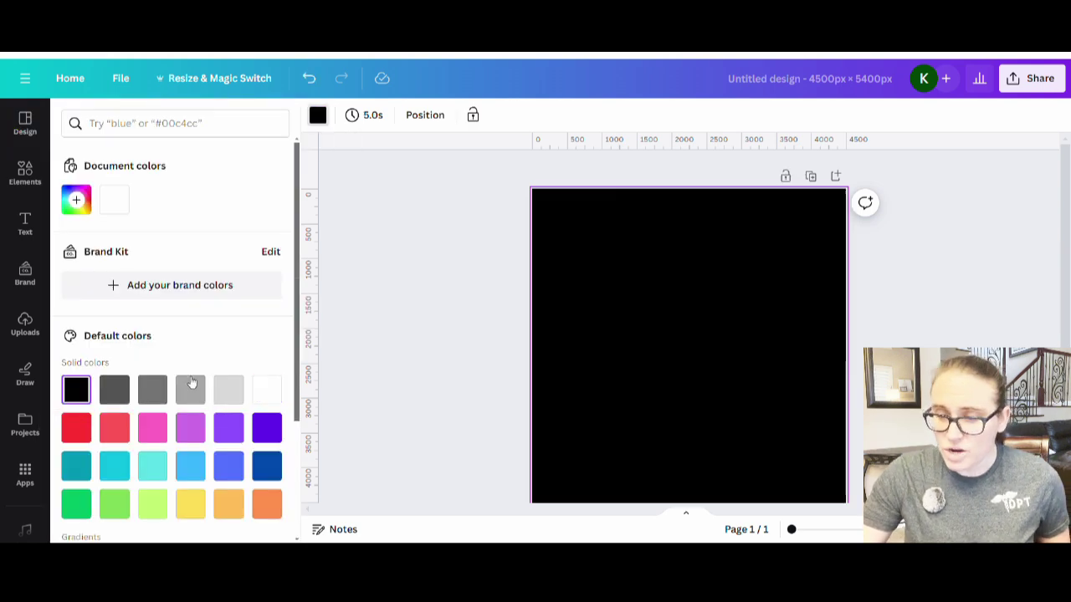
click(491, 319)
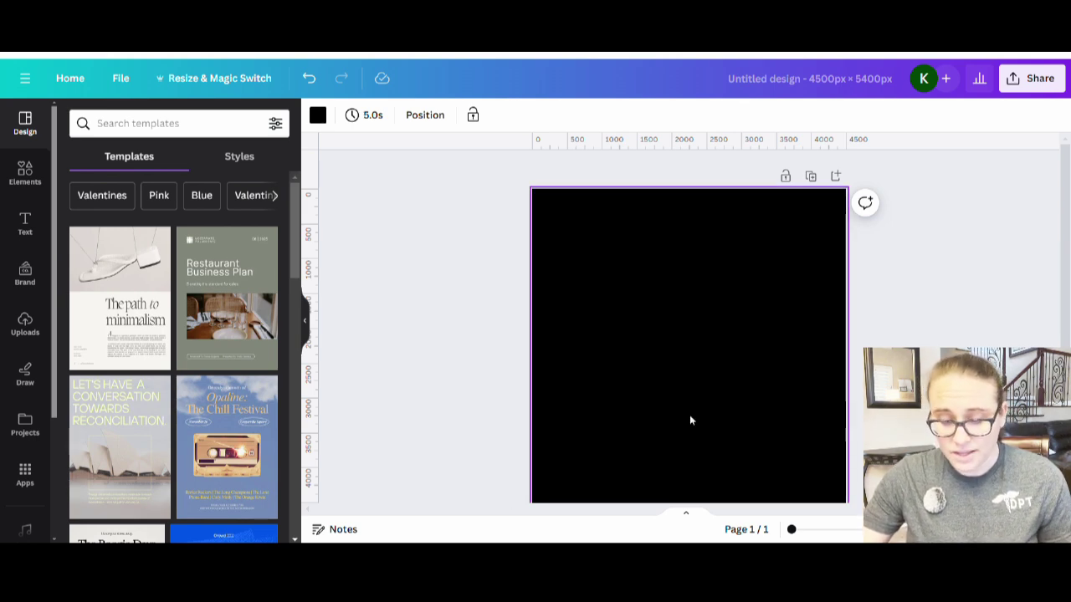
- Add a text box reading "Autism" to the black page
scroll(687, 389, down, 1)
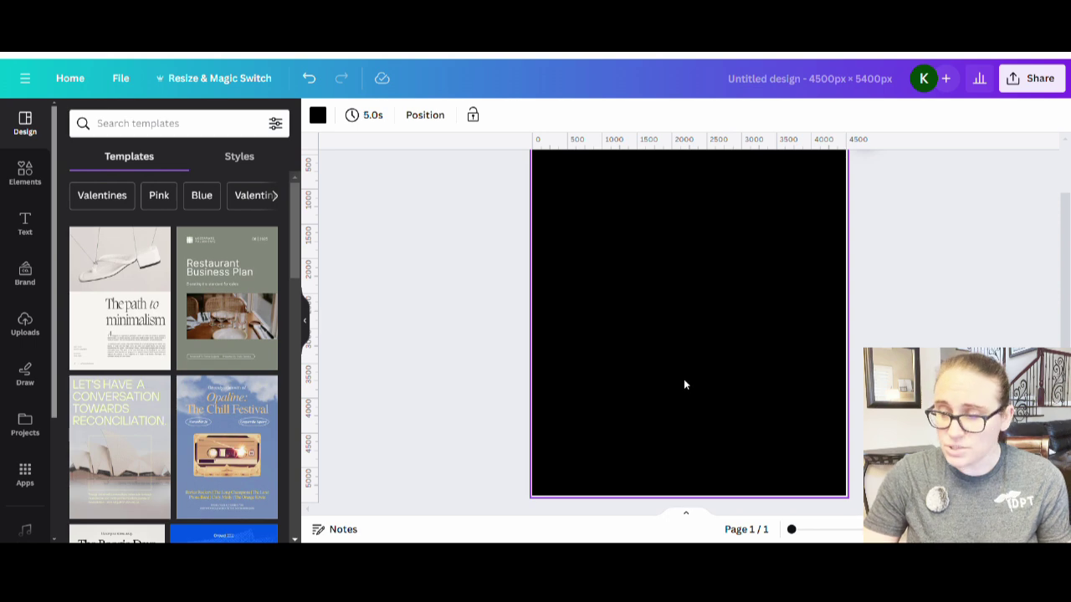
key(t)
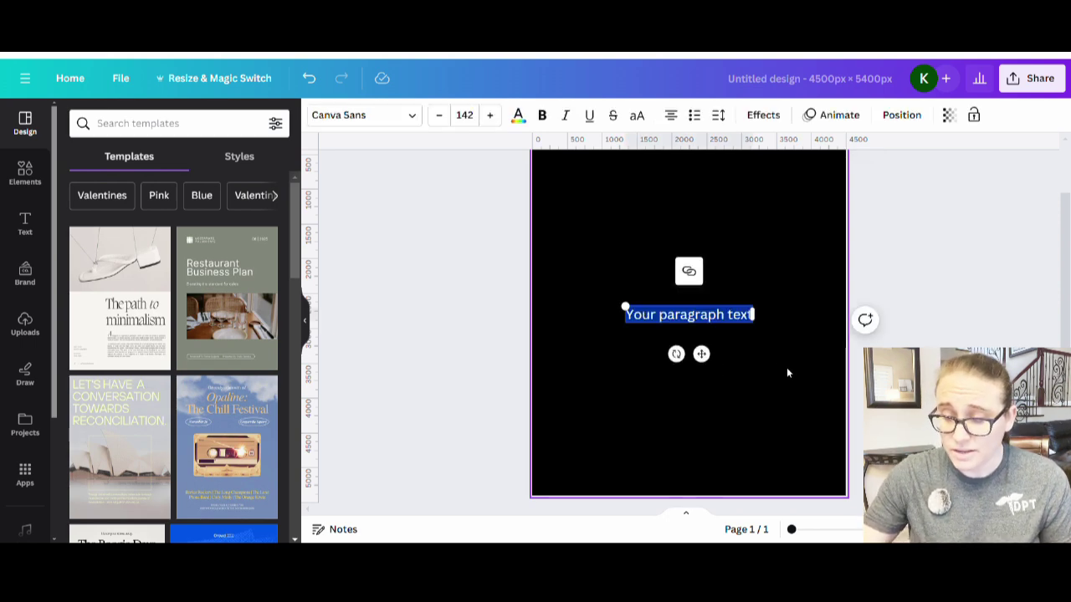
text(Autism)
click(796, 325)
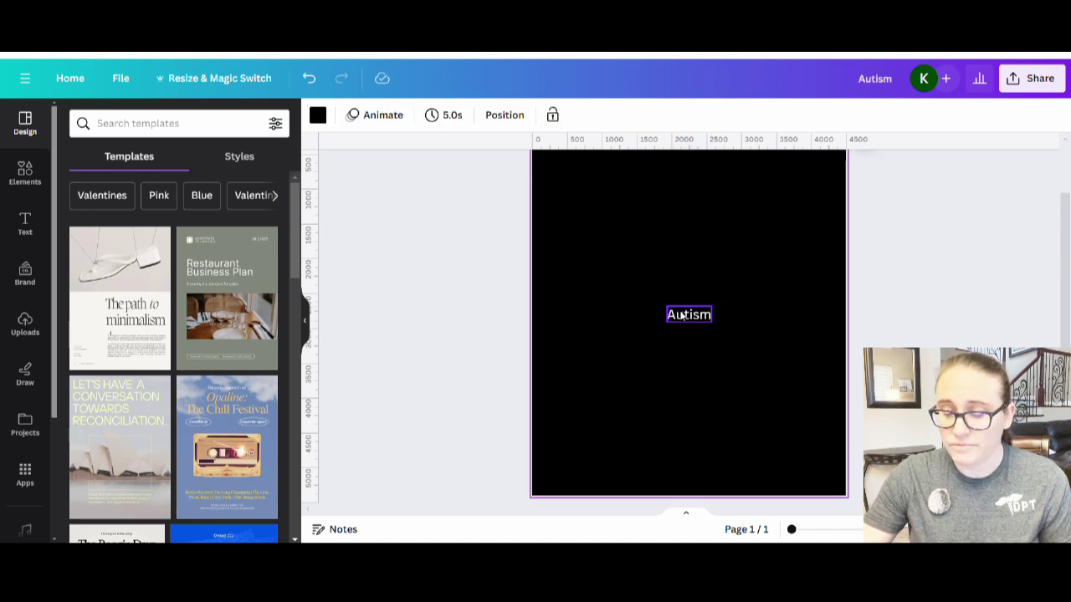
- Enlarge the "Autism" text to a font size of about 505 and centre it horizontally on the page
click(682, 315)
drag(666, 306, 596, 282)
drag(718, 333, 762, 347)
click(762, 410)
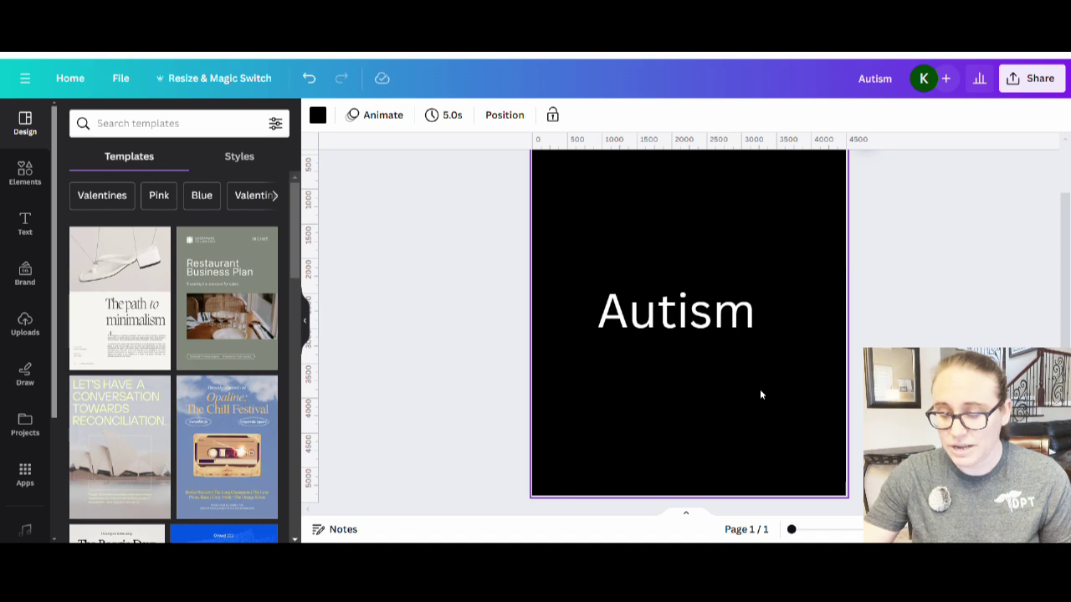
click(690, 317)
drag(690, 317, 703, 328)
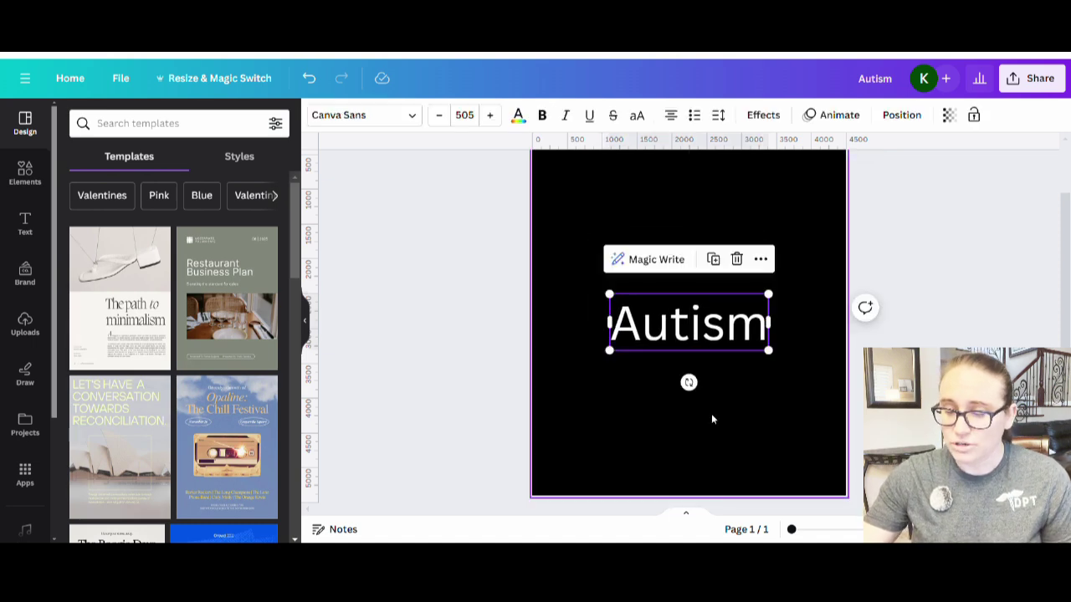
click(727, 423)
- Add a second text box above "Autism" with the words "accept understand support", separated by wide spaces
scroll(728, 473, up, 1)
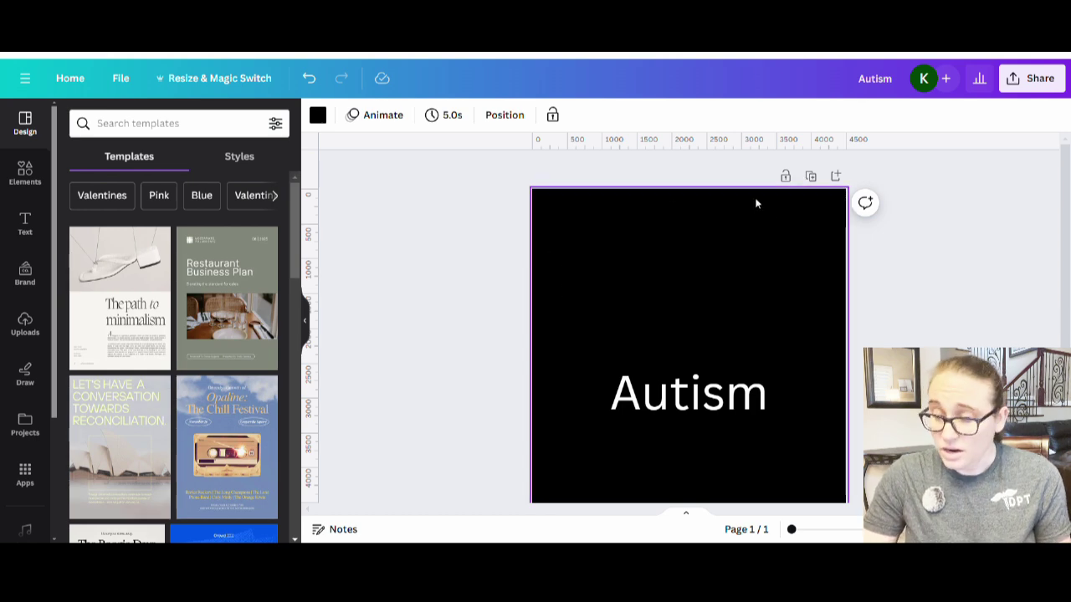
key(t)
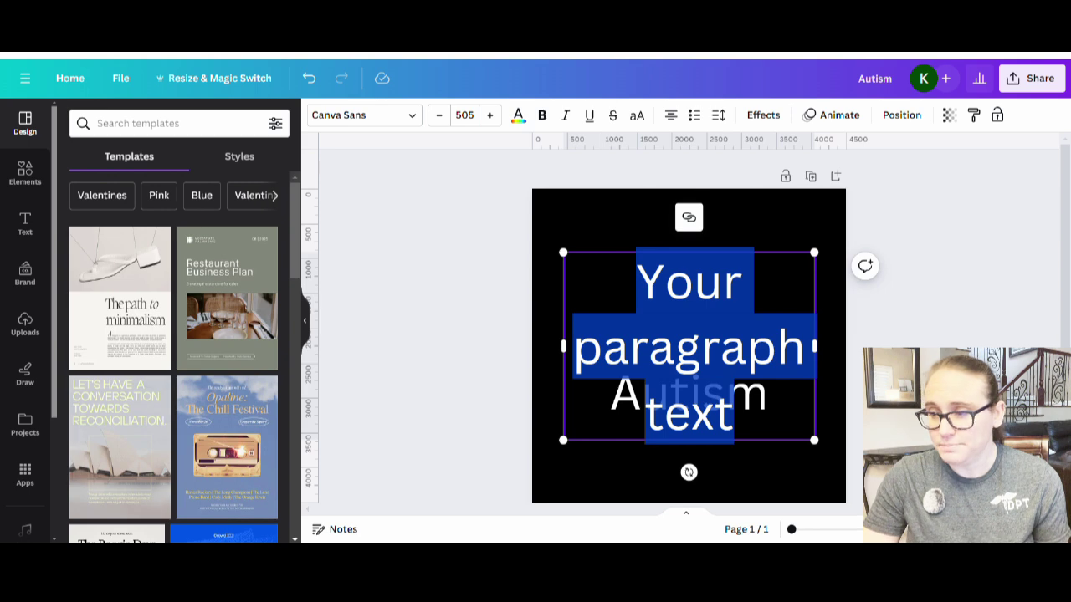
text(a)
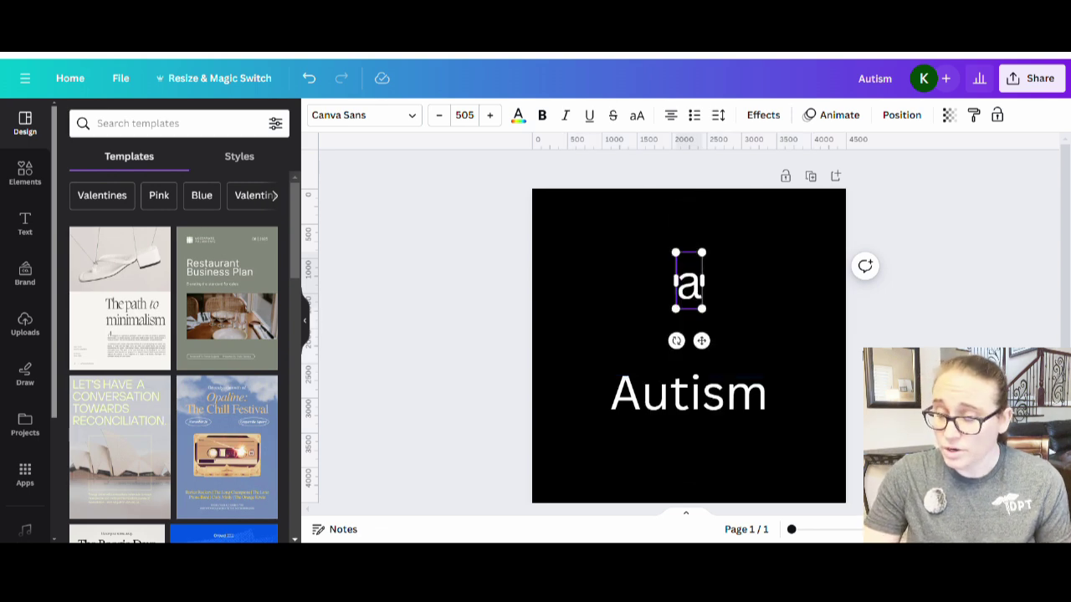
text(ccept)
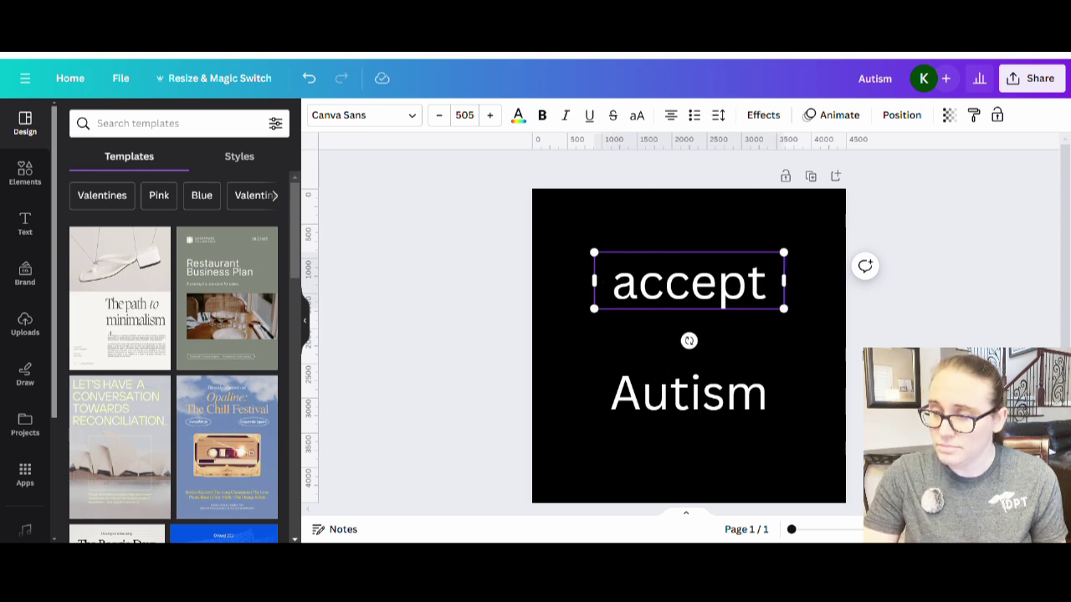
text( understand)
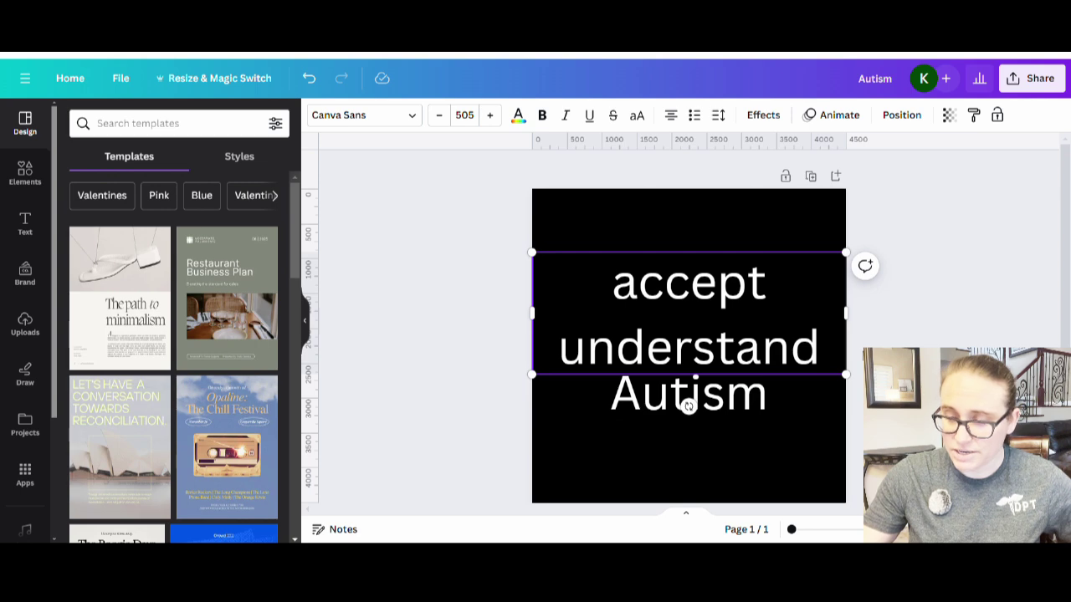
text( support)
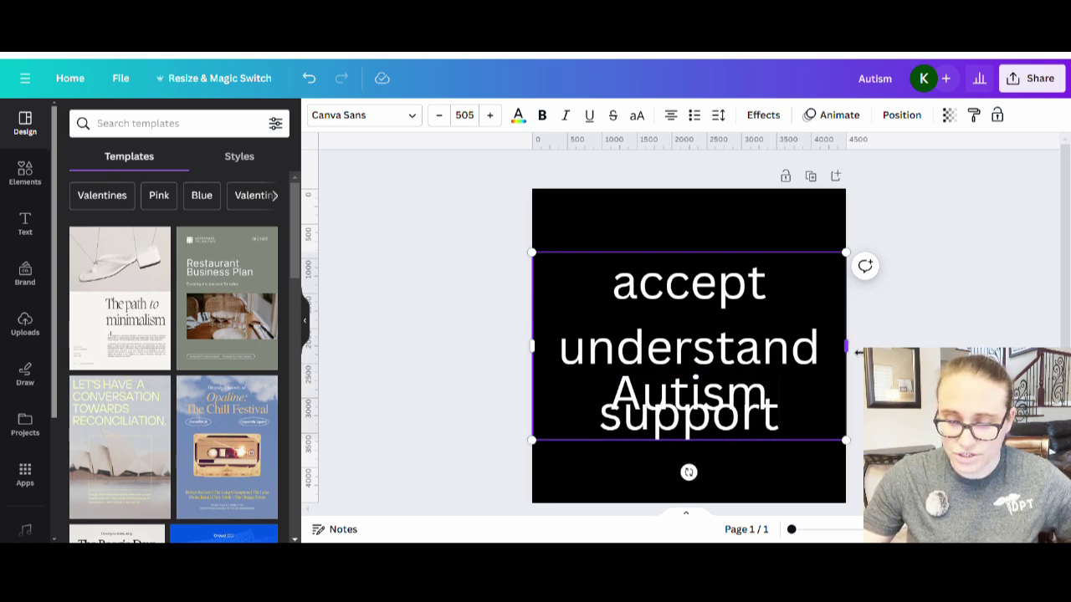
- Shrink the "accept understand support" text to a size of about 422 and widen its box to fit one line
drag(857, 353, 1059, 313)
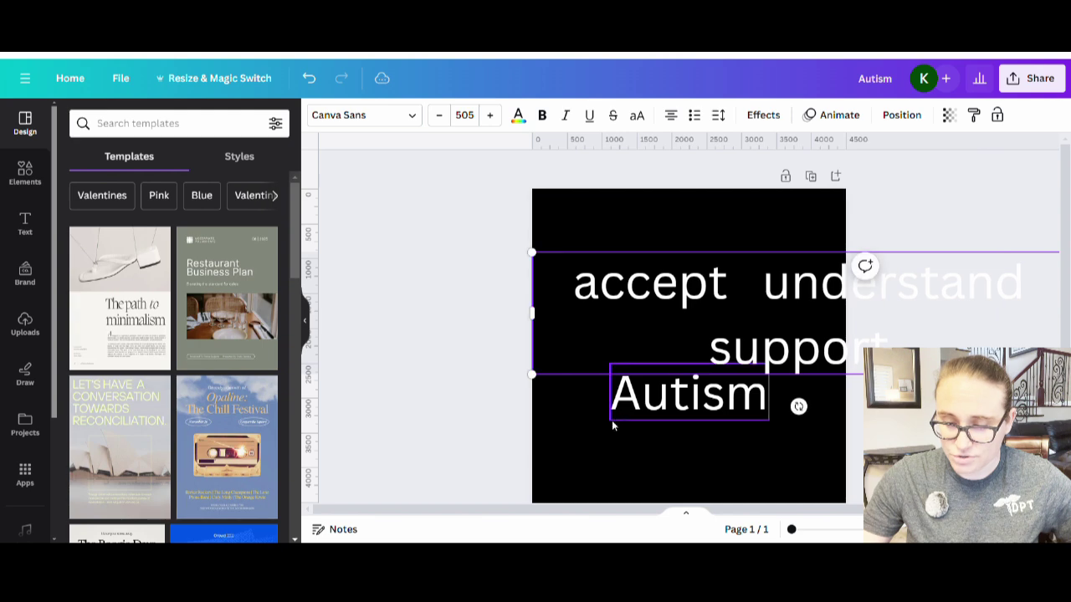
drag(542, 381, 620, 354)
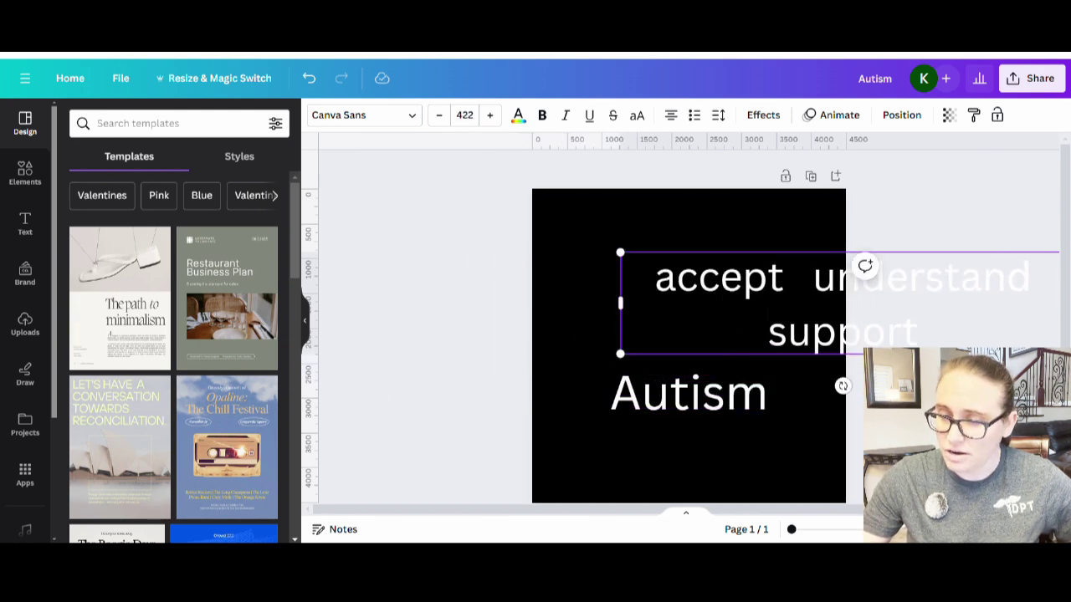
drag(628, 313, 482, 280)
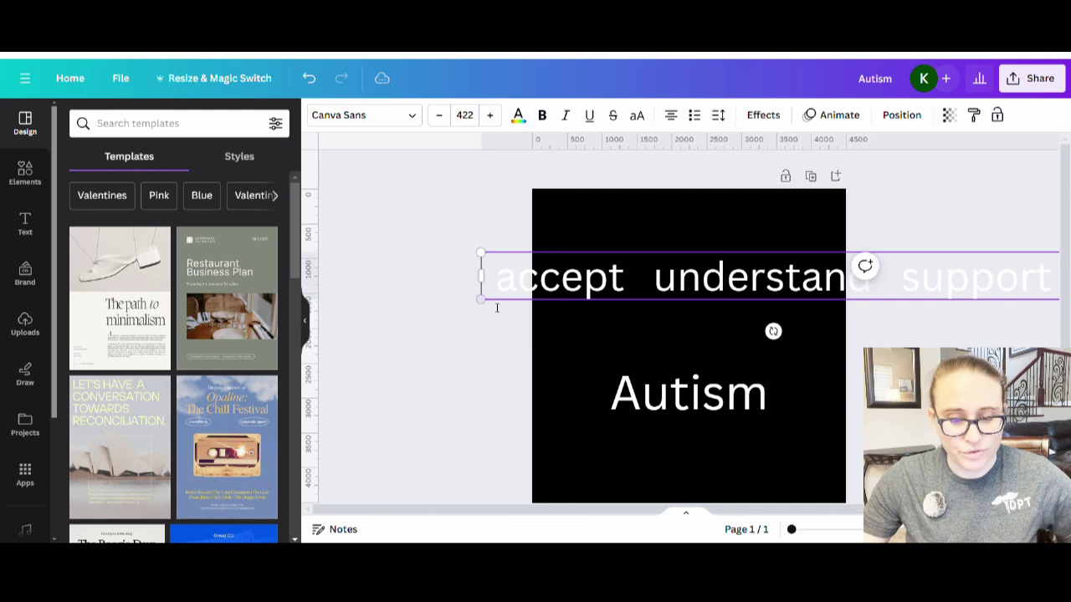
- Apply the Curve shape effect to the "accept understand support" text with a curve value of 73
click(765, 117)
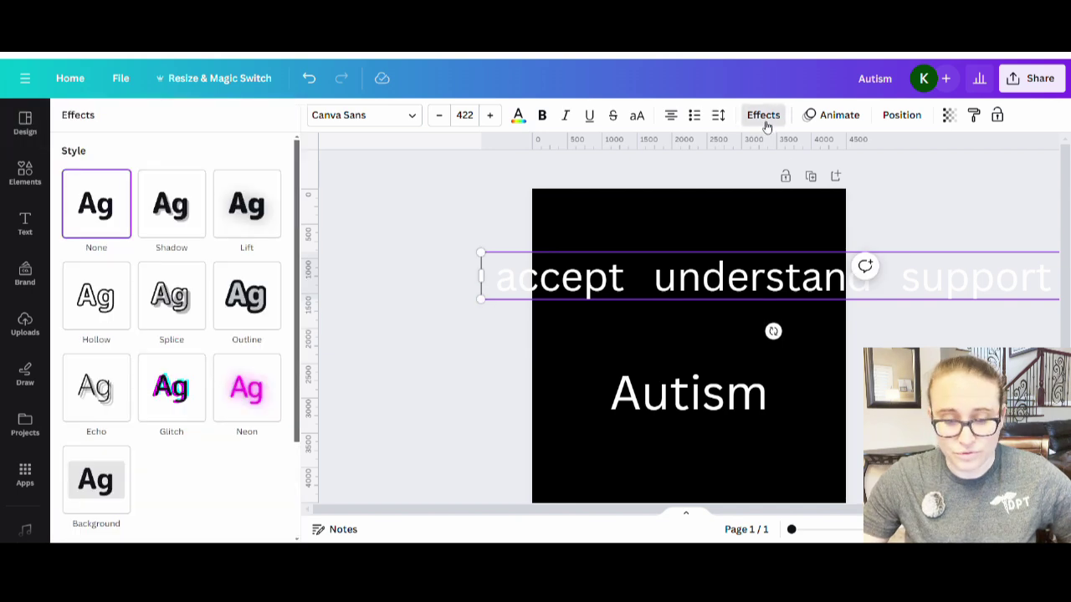
scroll(219, 431, down, 3)
click(186, 481)
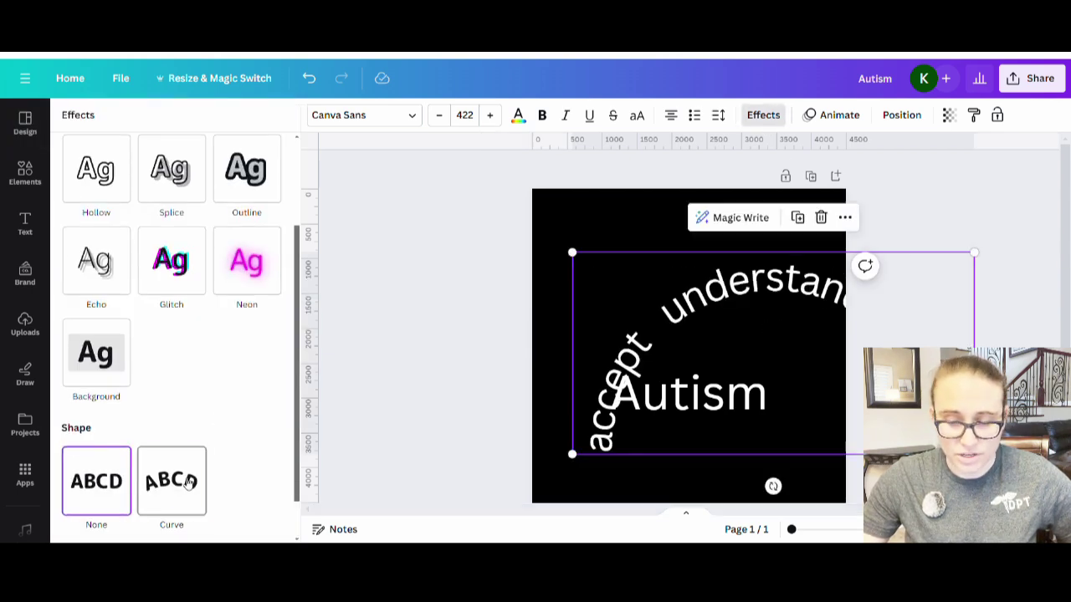
click(210, 522)
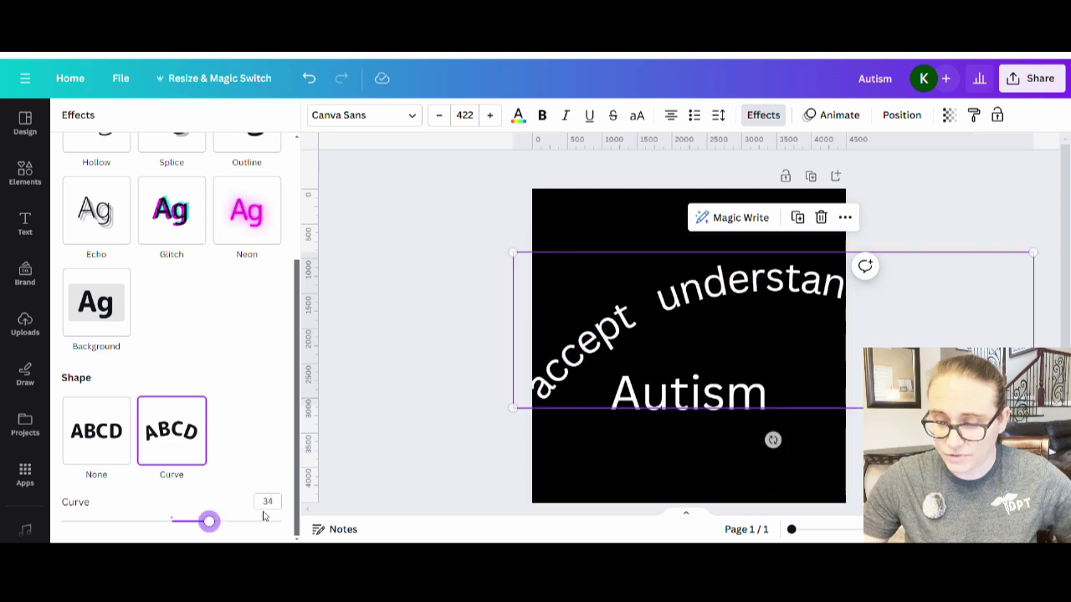
drag(211, 522, 251, 522)
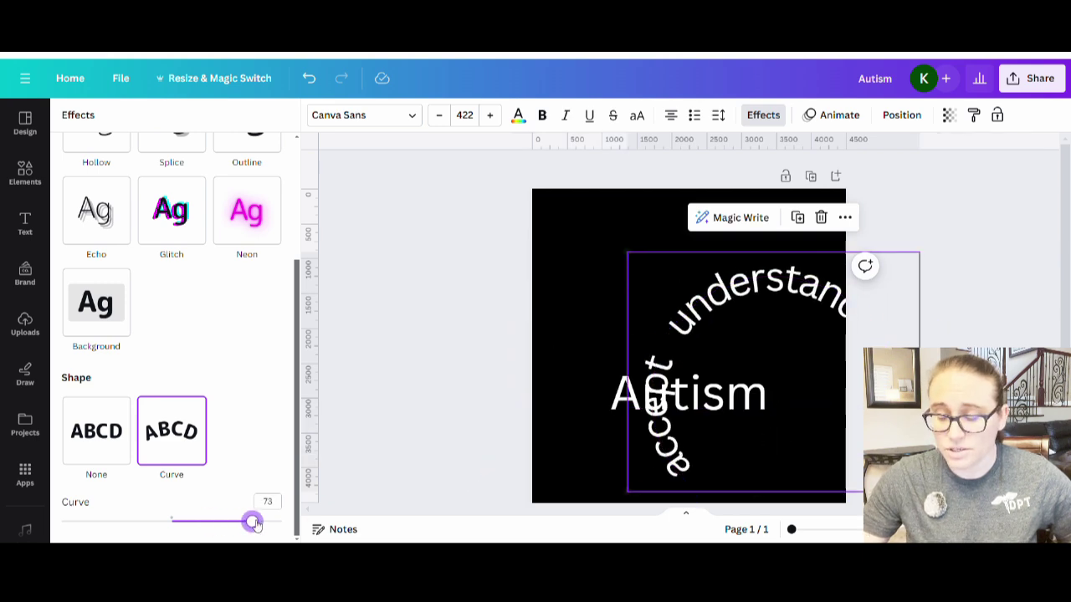
- Centre the curved text at the top of the page and move "Autism" down to just below its open end
drag(661, 309, 700, 278)
click(782, 487)
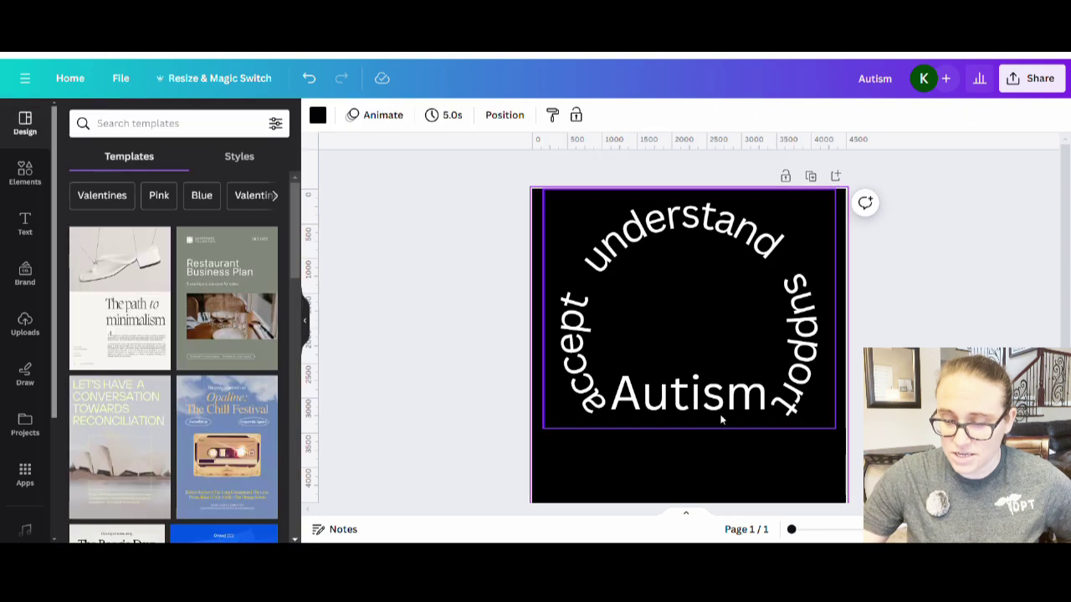
click(718, 411)
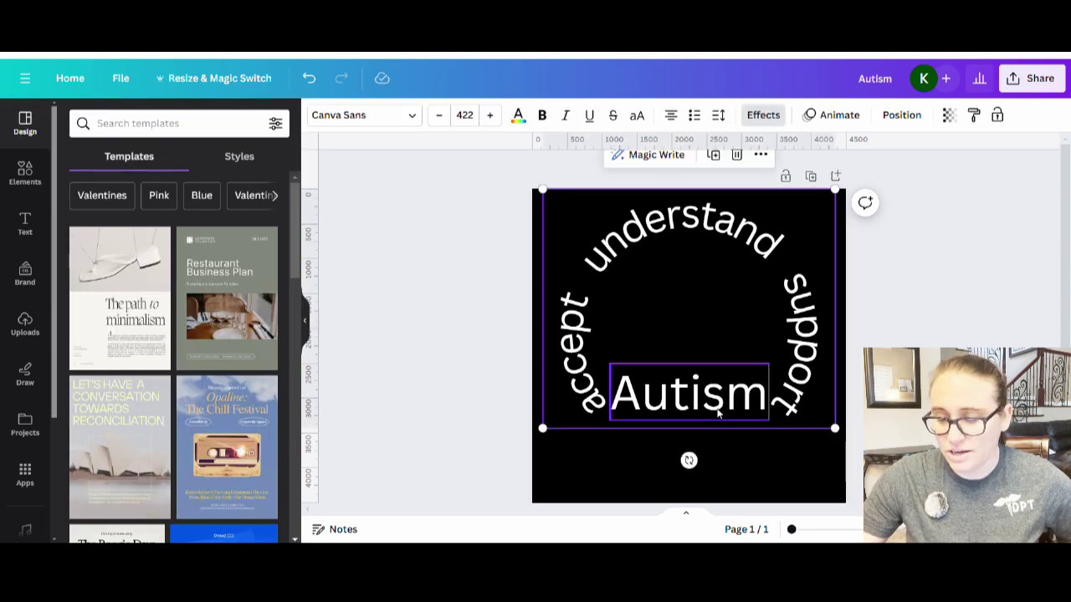
drag(718, 412, 723, 447)
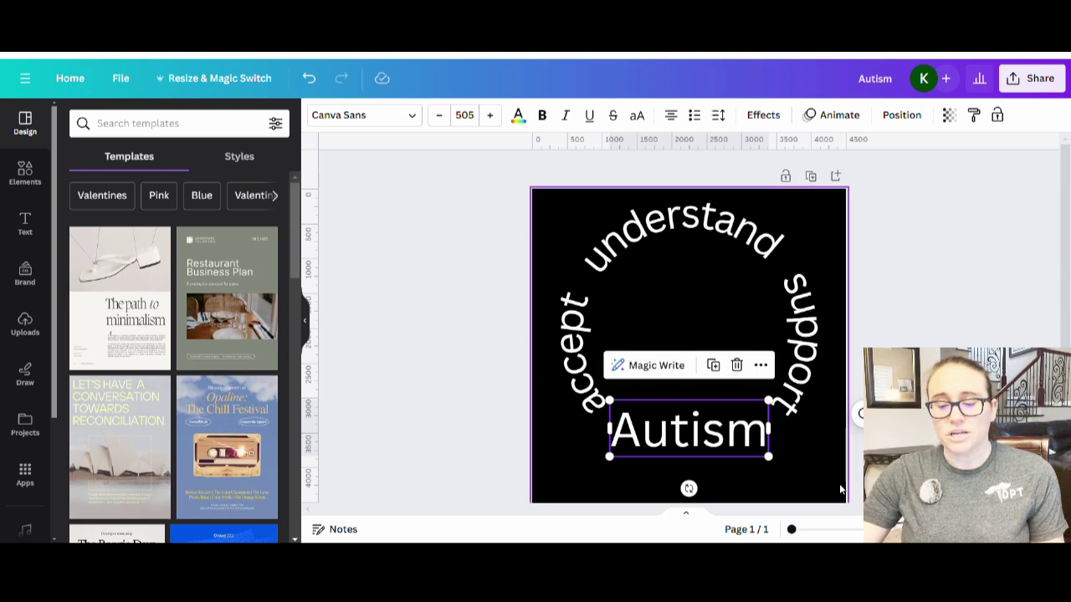
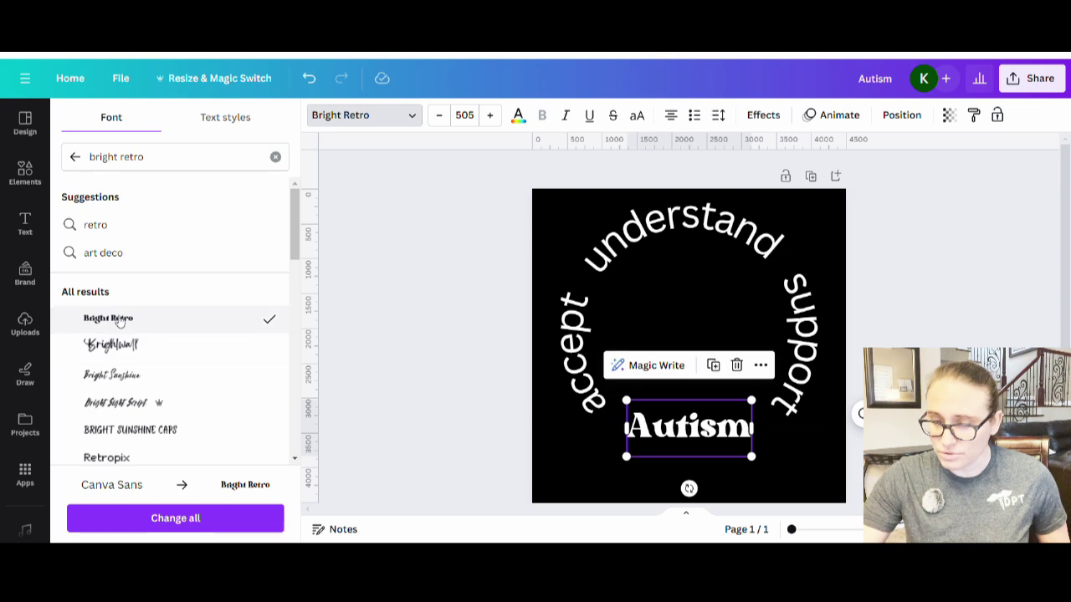
- Change the font of the curved "accept understand support" text to Bright Retro
click(681, 272)
click(128, 317)
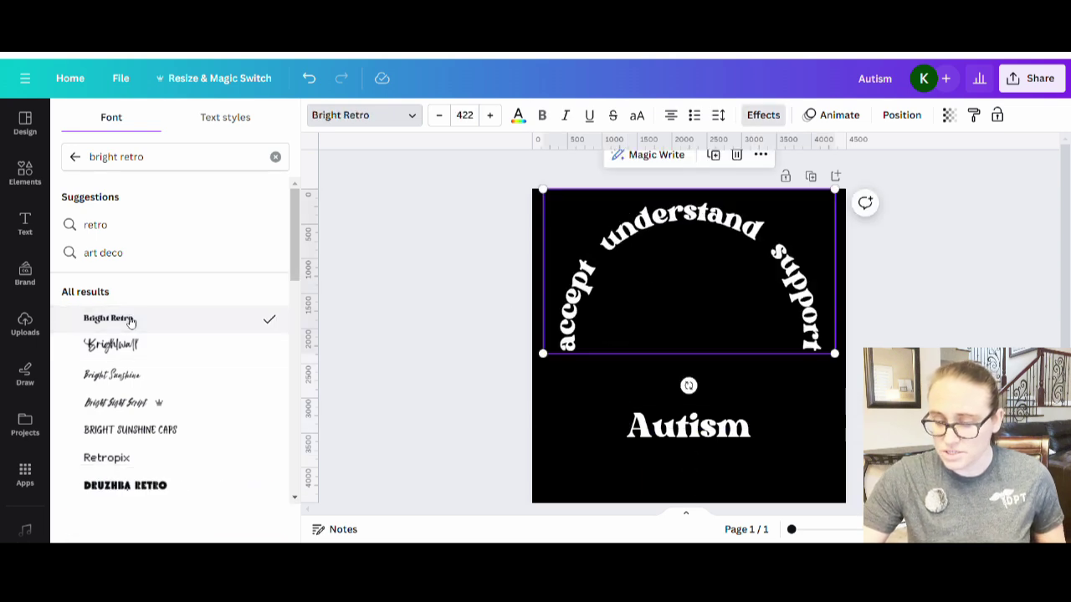
click(825, 422)
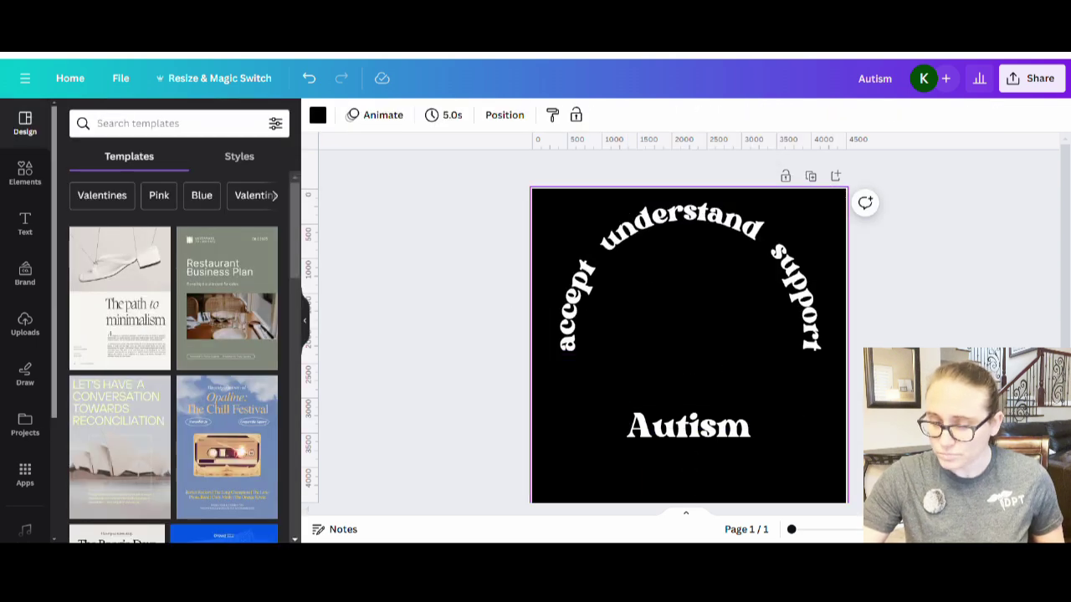
- Enlarge the "Autism" text to a font size of about 889 and centre it in the lower part of the page
click(712, 441)
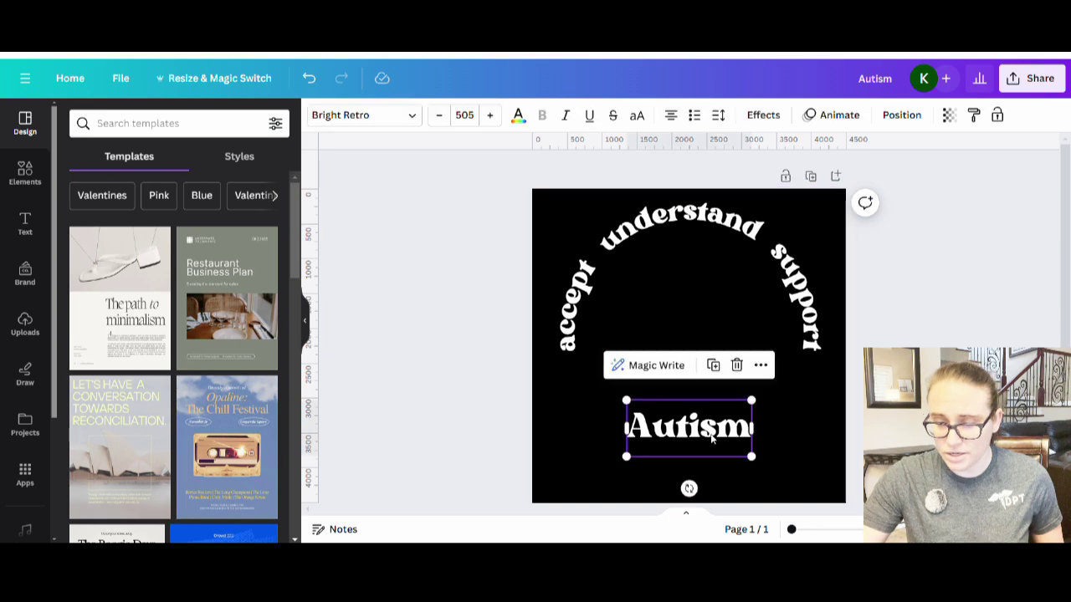
drag(757, 407, 843, 360)
drag(731, 451, 698, 490)
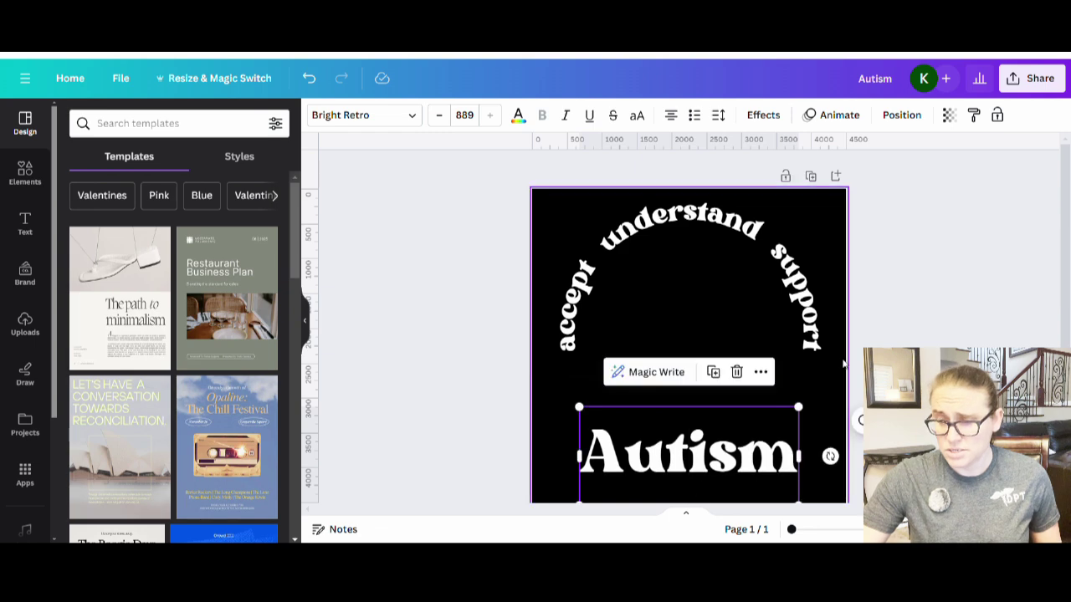
- Move the curved text down to just above "Autism", enlarge it to a size of about 481 and centre it horizontally
drag(815, 330, 814, 397)
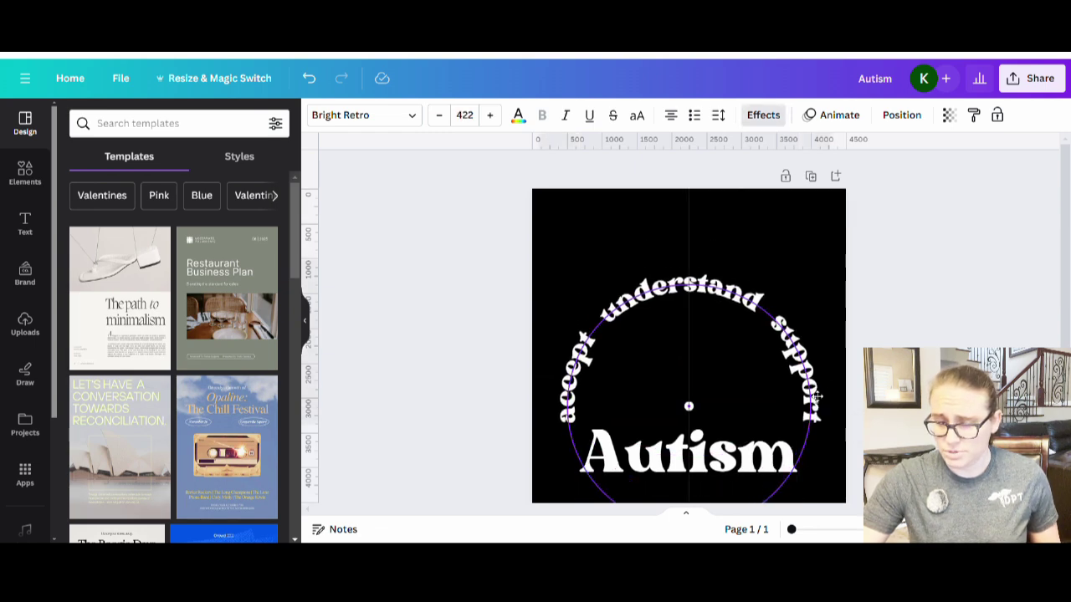
click(815, 394)
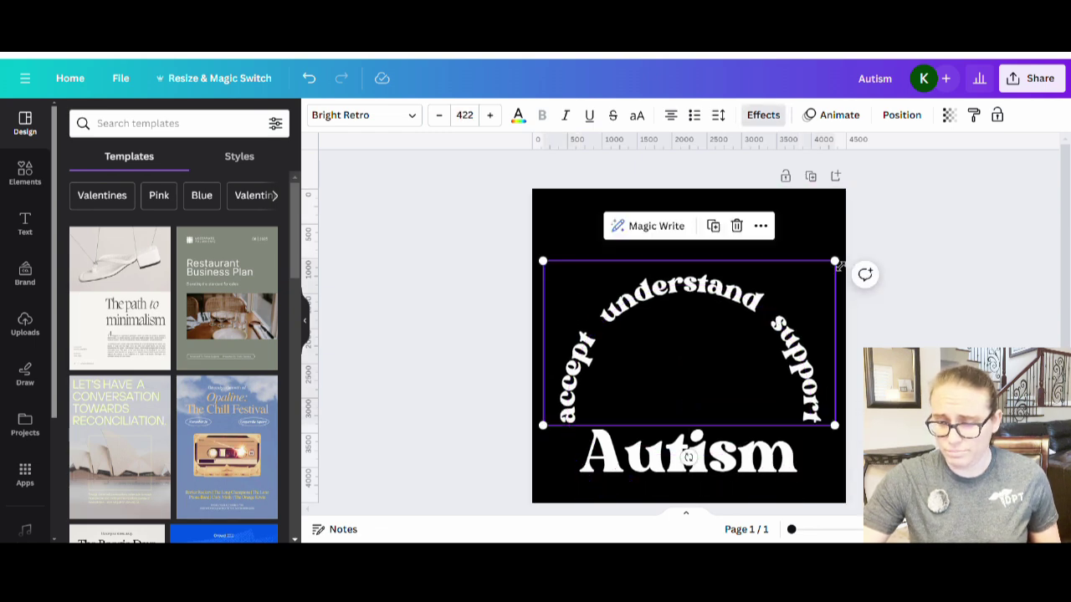
drag(836, 262, 914, 210)
drag(691, 340, 660, 338)
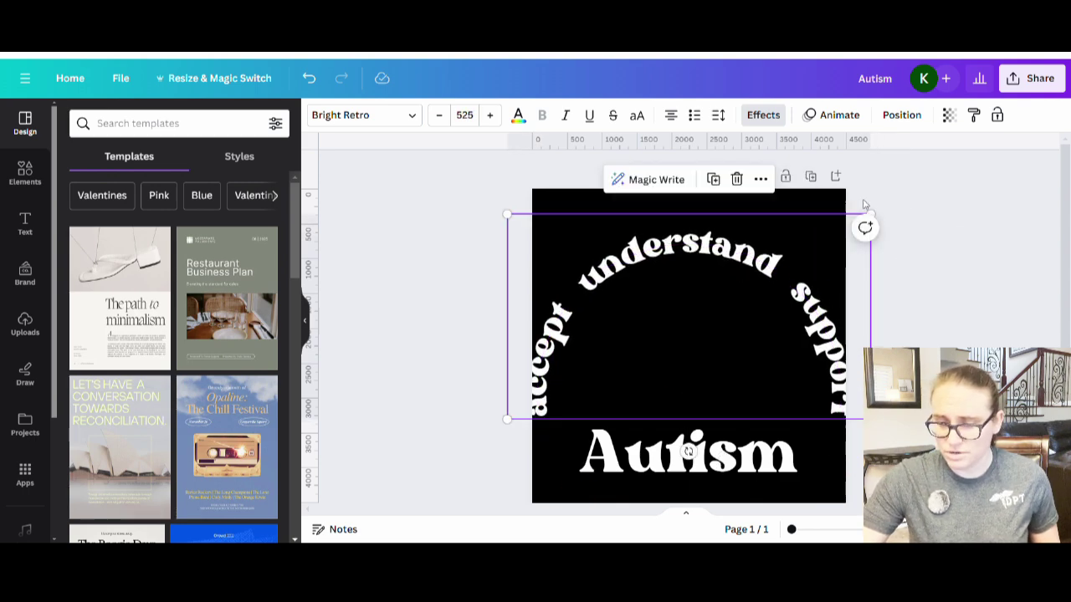
drag(870, 215, 842, 233)
mouse_move(667, 337)
mouse_down()
mouse_move(698, 339)
mouse_move(688, 341)
mouse_up()
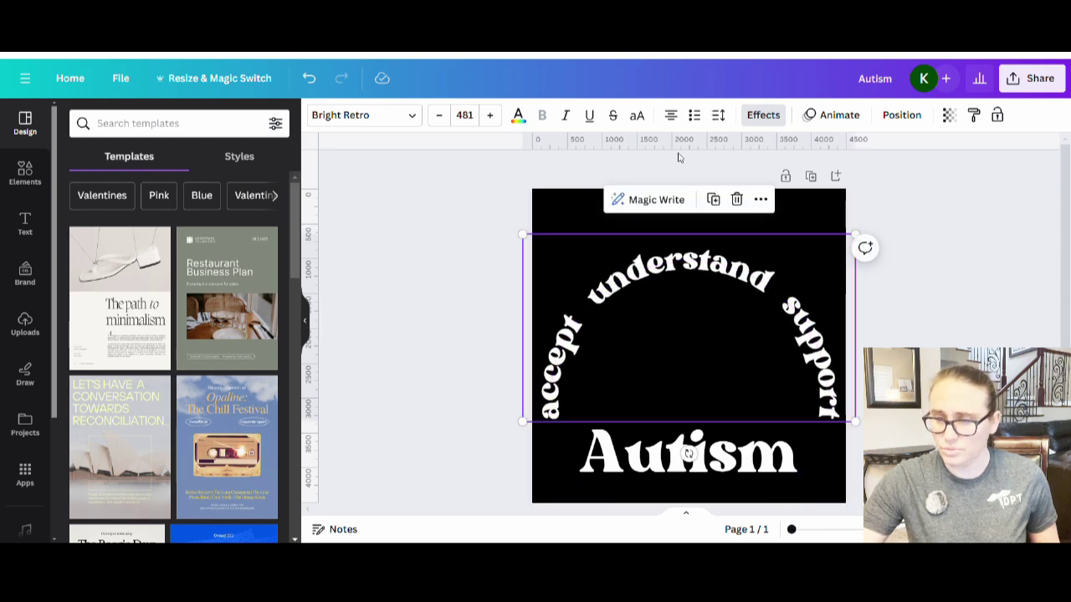
- Increase the curve of the "accept understand support" text to 77
click(718, 119)
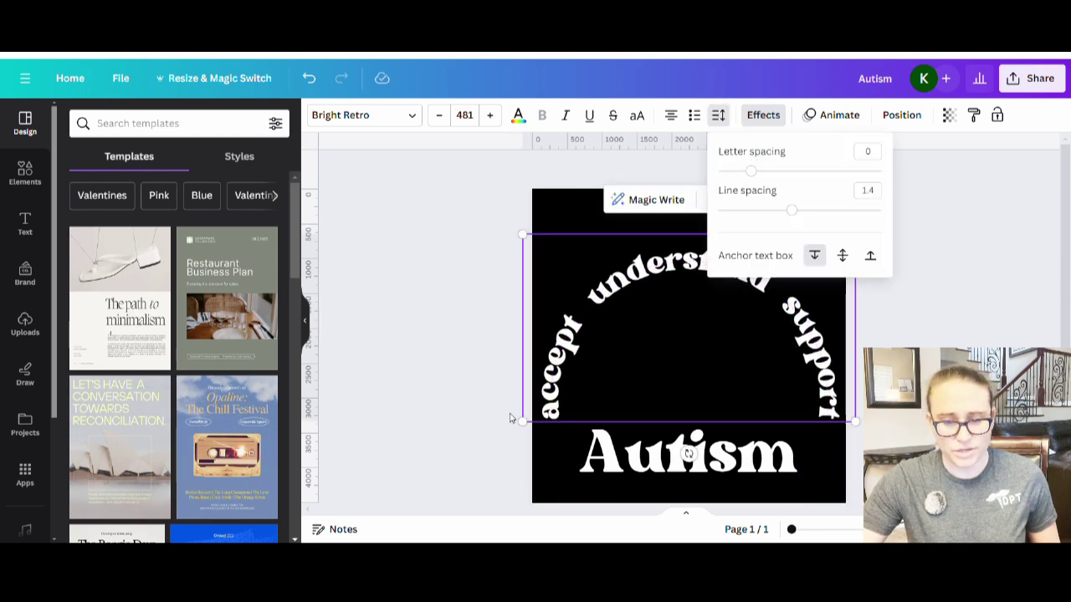
click(771, 120)
scroll(232, 459, down, 3)
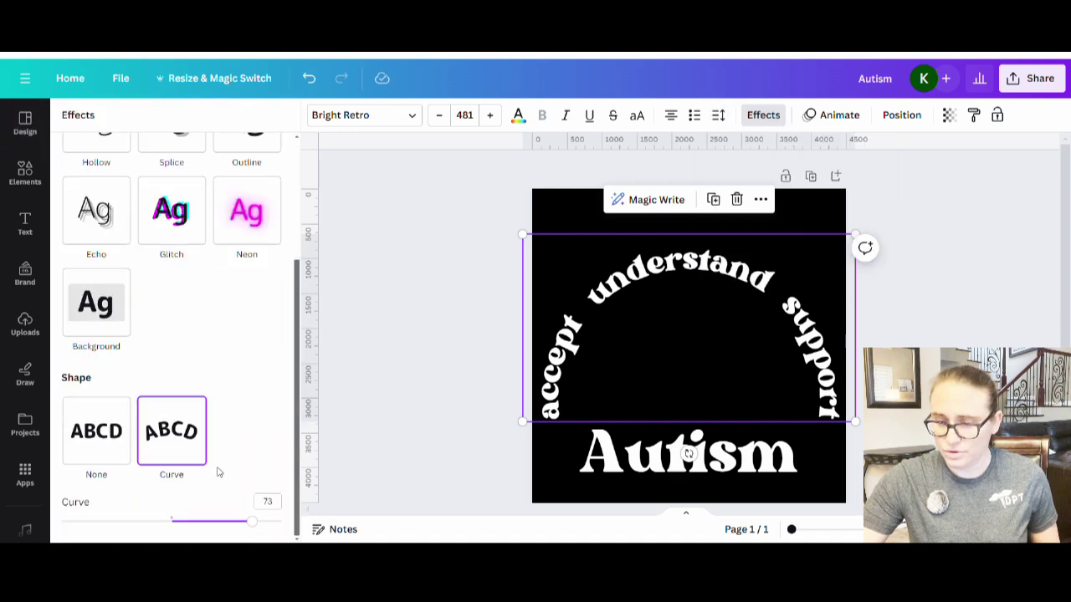
drag(255, 523, 257, 524)
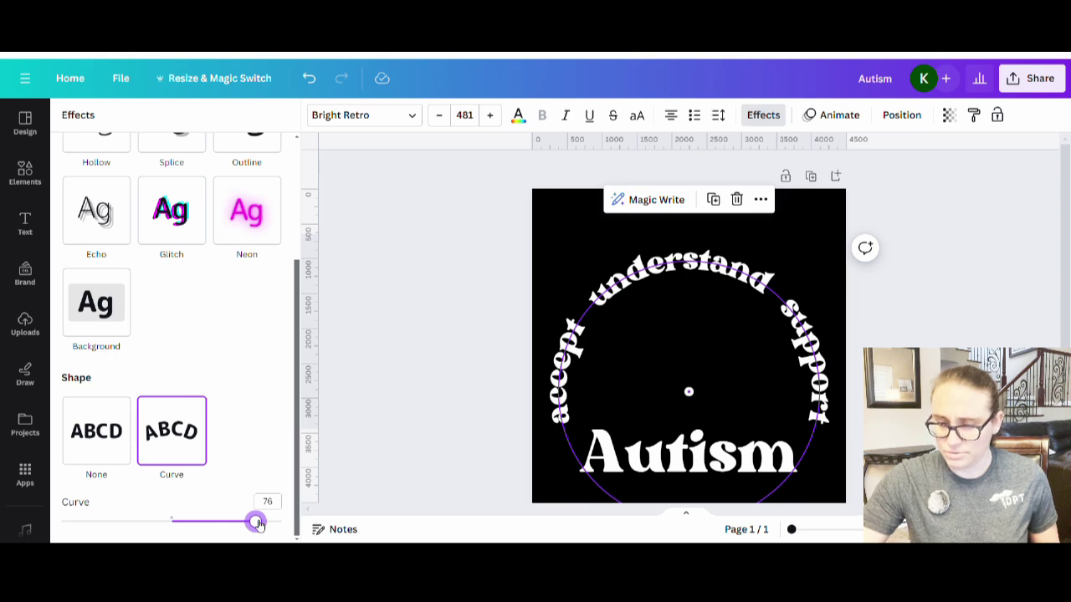
drag(257, 523, 257, 522)
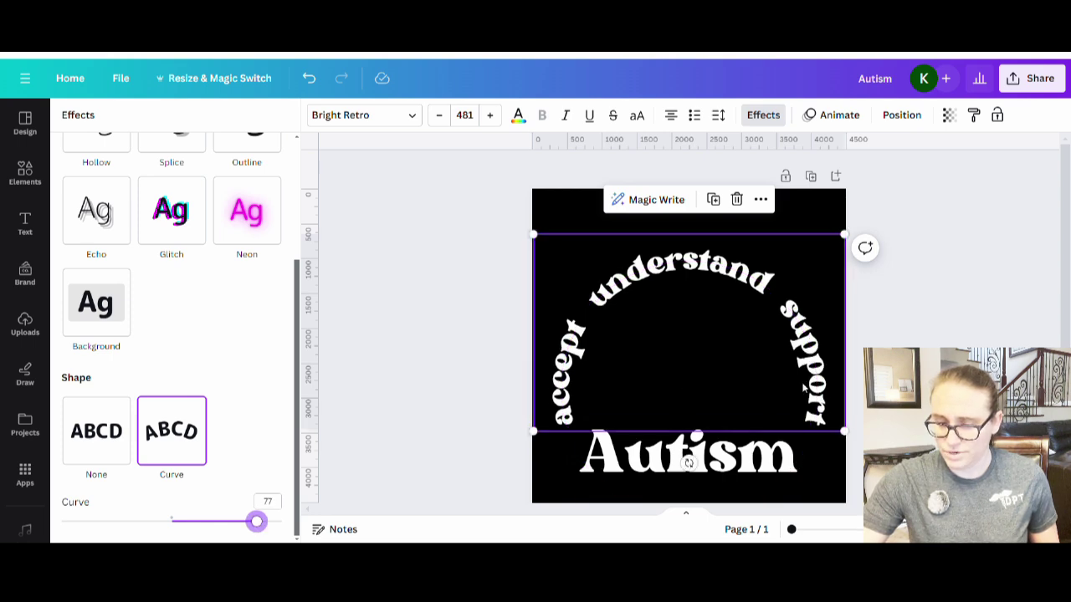
key(Escape)
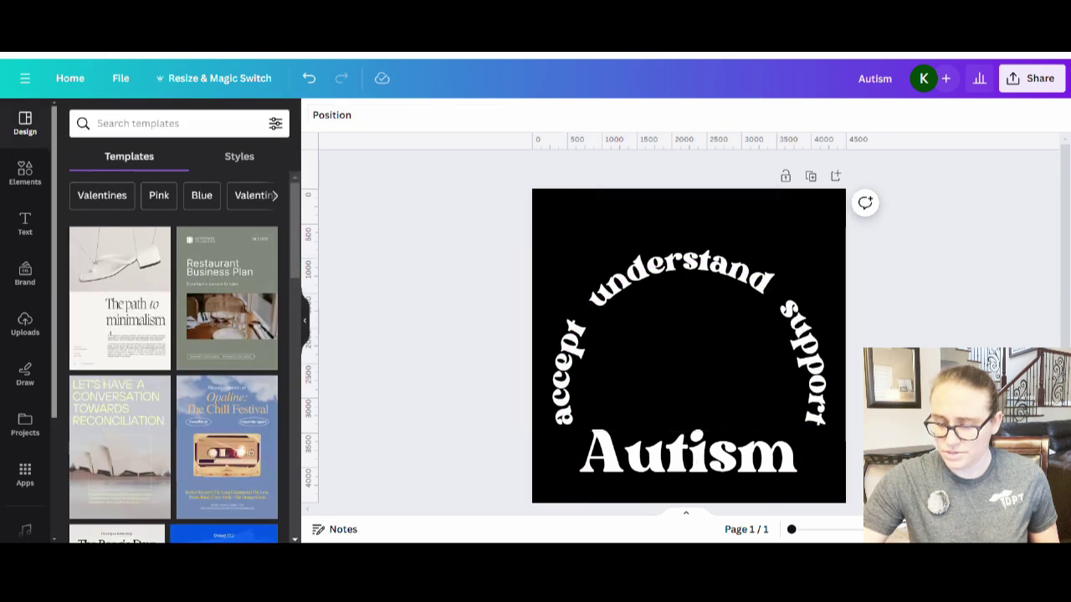
- Nudge the curved text slightly upward, clear of "Autism", keeping it centred horizontally on the page
click(730, 396)
drag(731, 396, 733, 392)
click(686, 459)
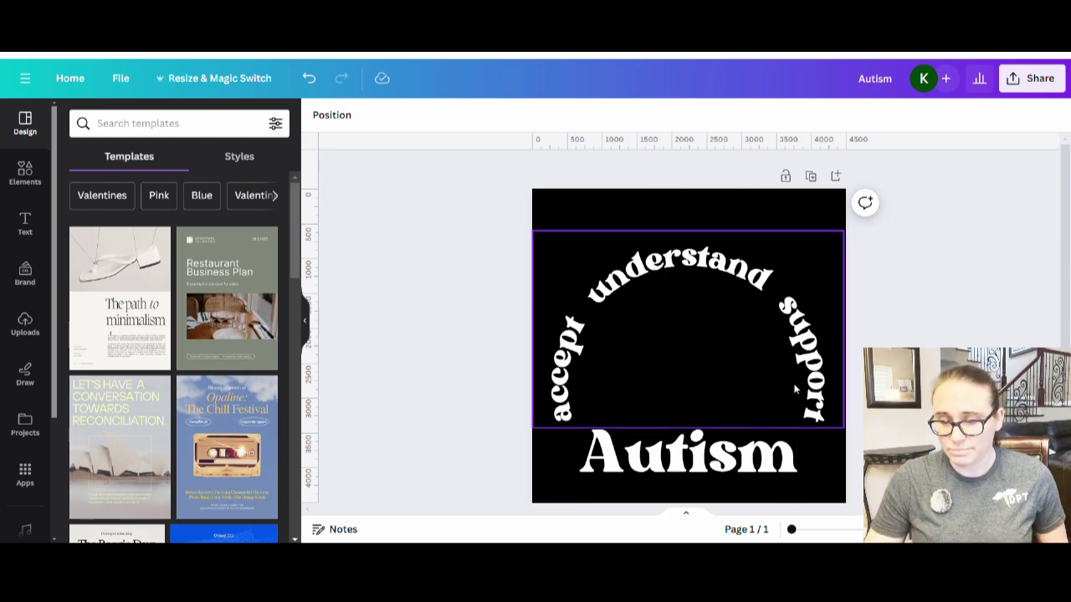
click(811, 343)
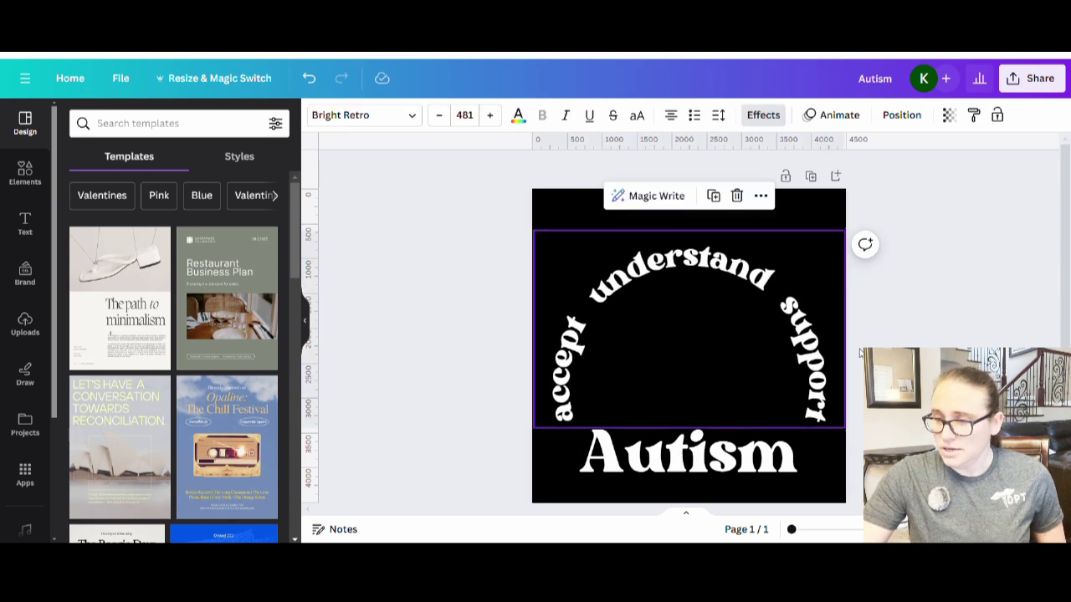
- Move "Autism" up between the ends of the arch, enlarge it to a size of about 953 and centre it horizontally
click(688, 458)
drag(712, 479, 718, 469)
key(Escape)
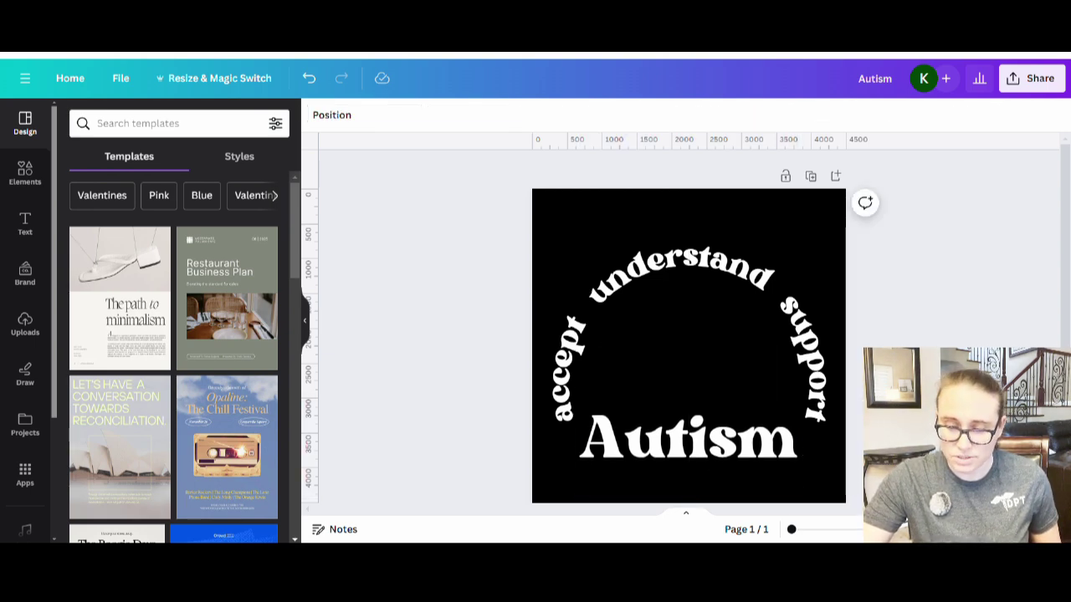
click(734, 481)
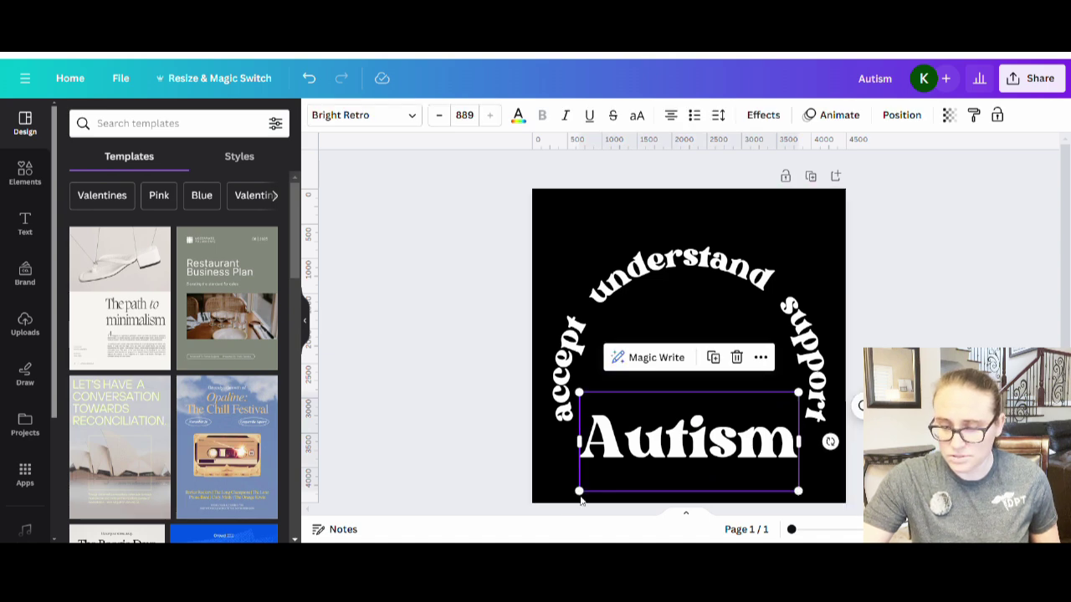
drag(582, 496, 564, 504)
drag(759, 462, 770, 462)
click(853, 410)
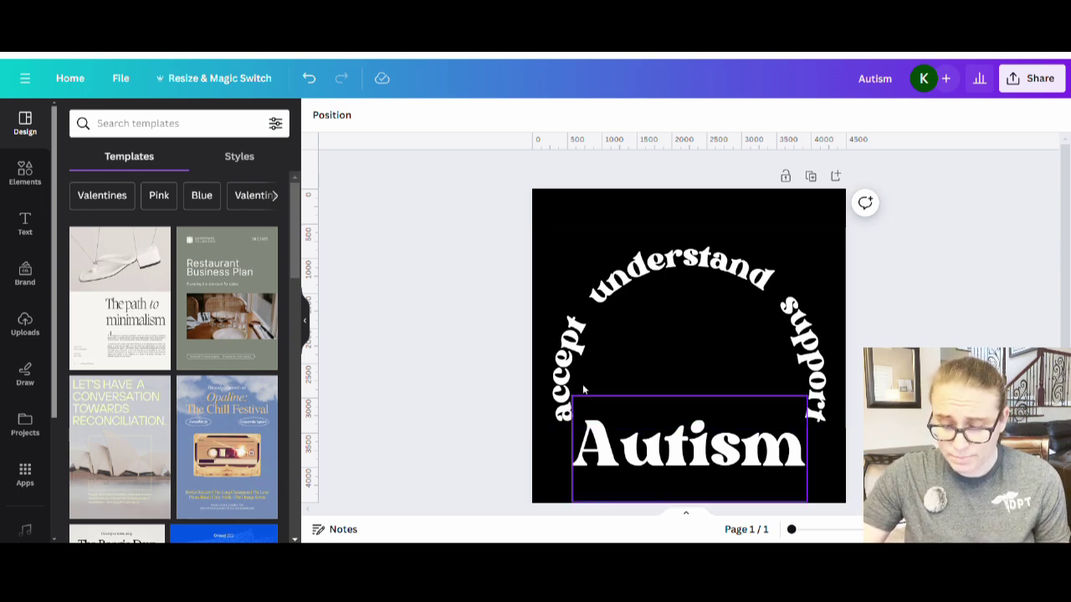
- Colour only the letter "A" of "Autism" yellow
click(609, 441)
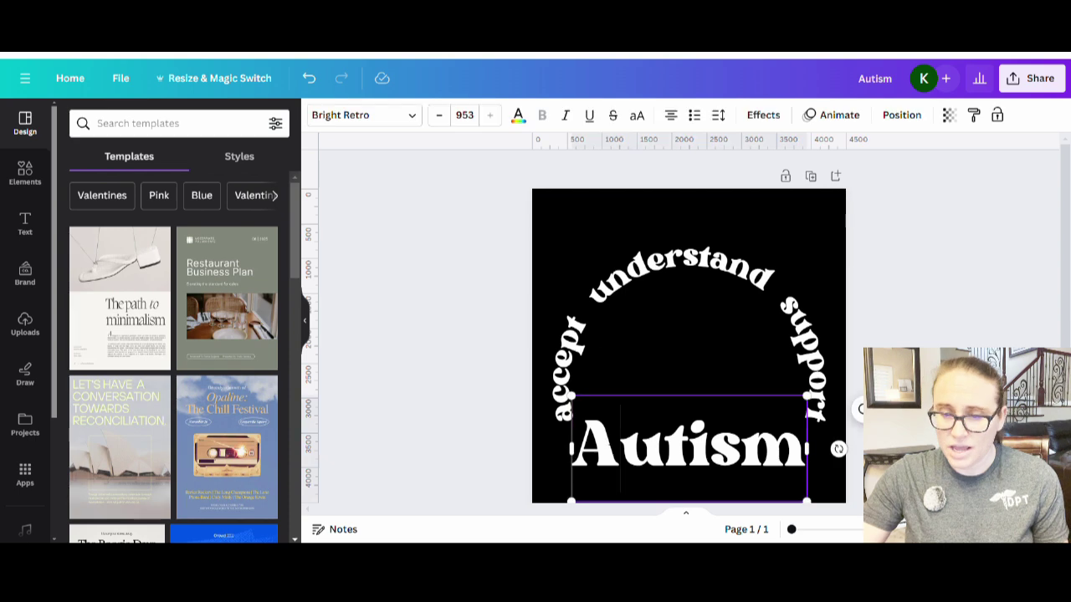
drag(572, 444, 621, 444)
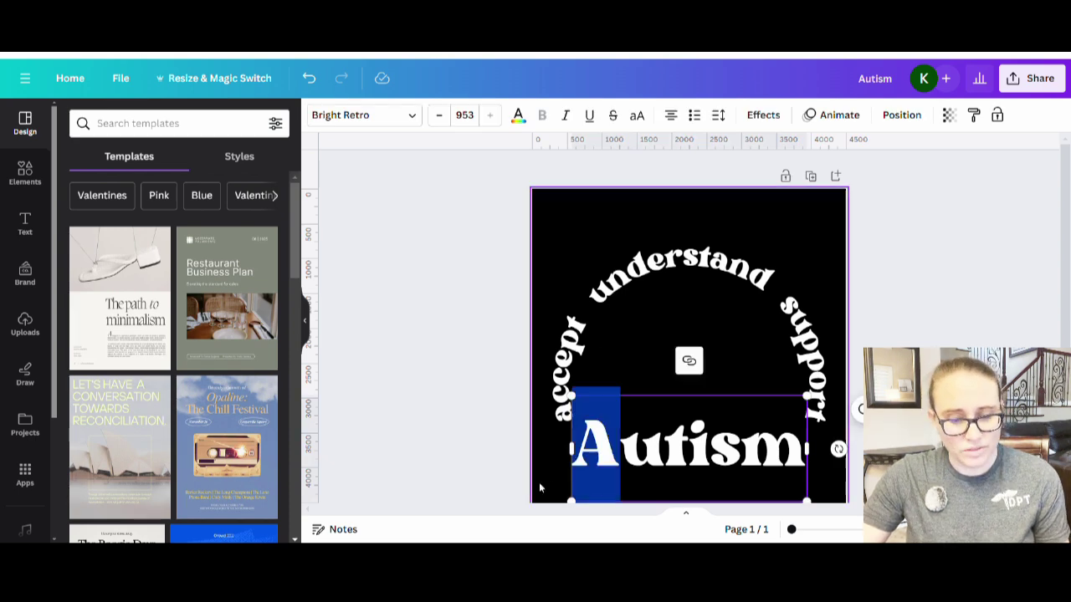
click(519, 117)
click(190, 510)
click(438, 337)
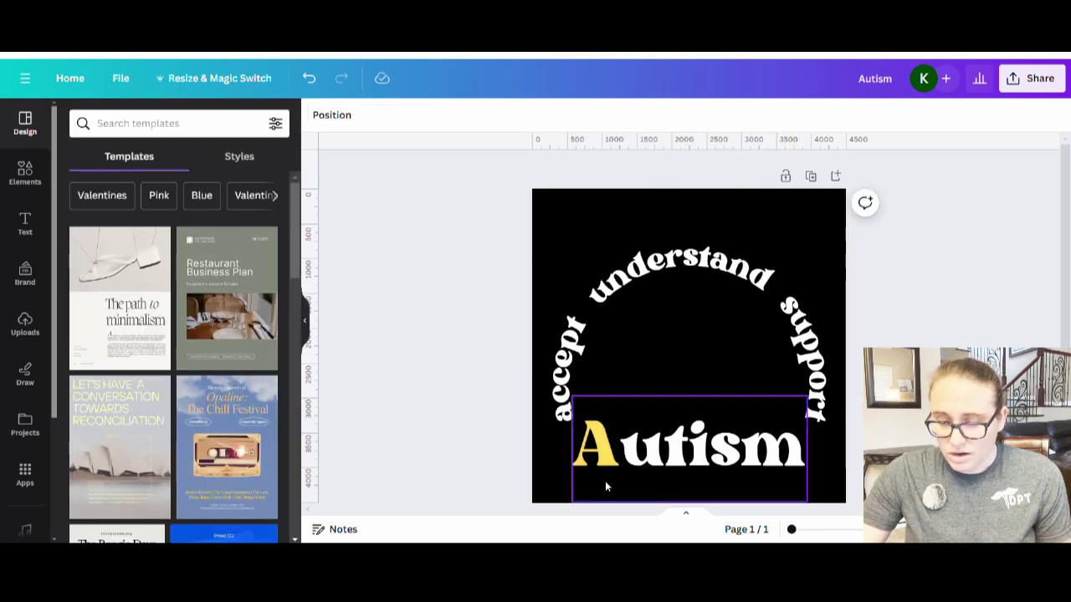
- Colour the letter "u" of "Autism" a soft mint green, #7EDDAA
click(634, 463)
click(634, 463)
drag(621, 462, 664, 462)
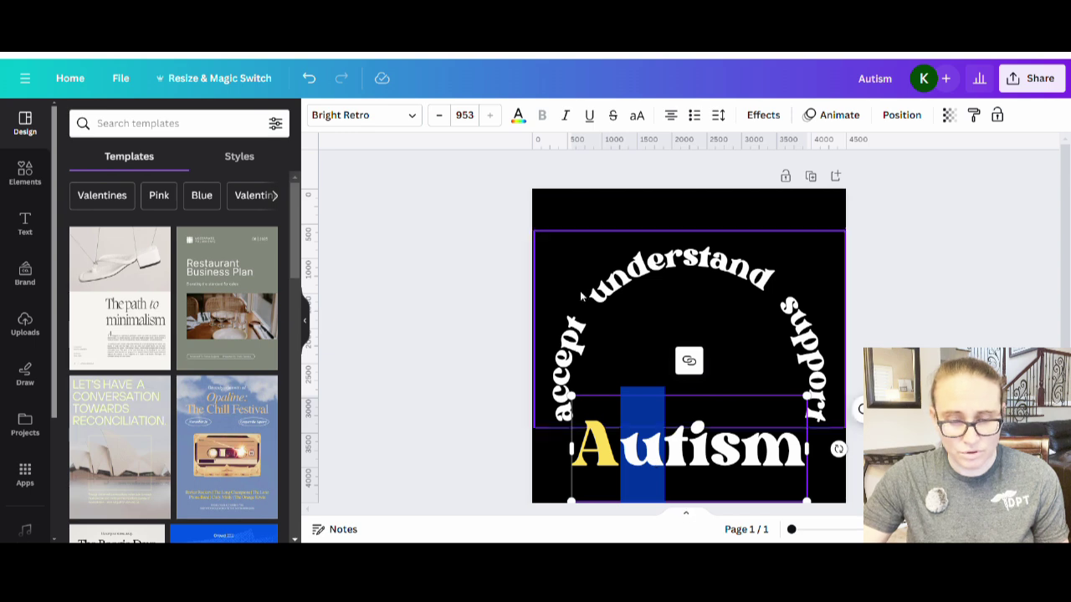
click(519, 116)
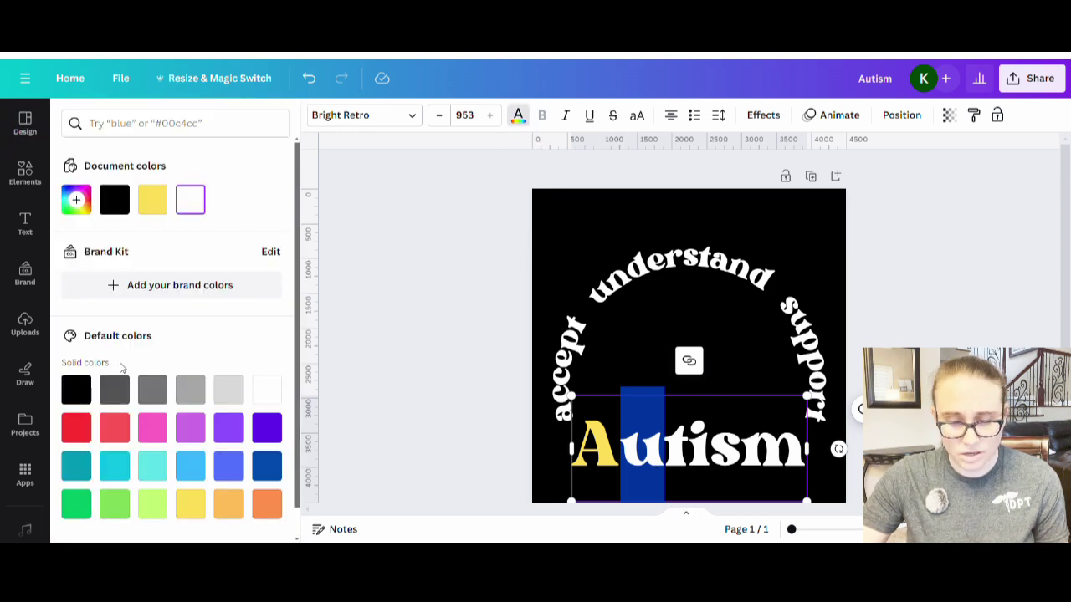
click(114, 502)
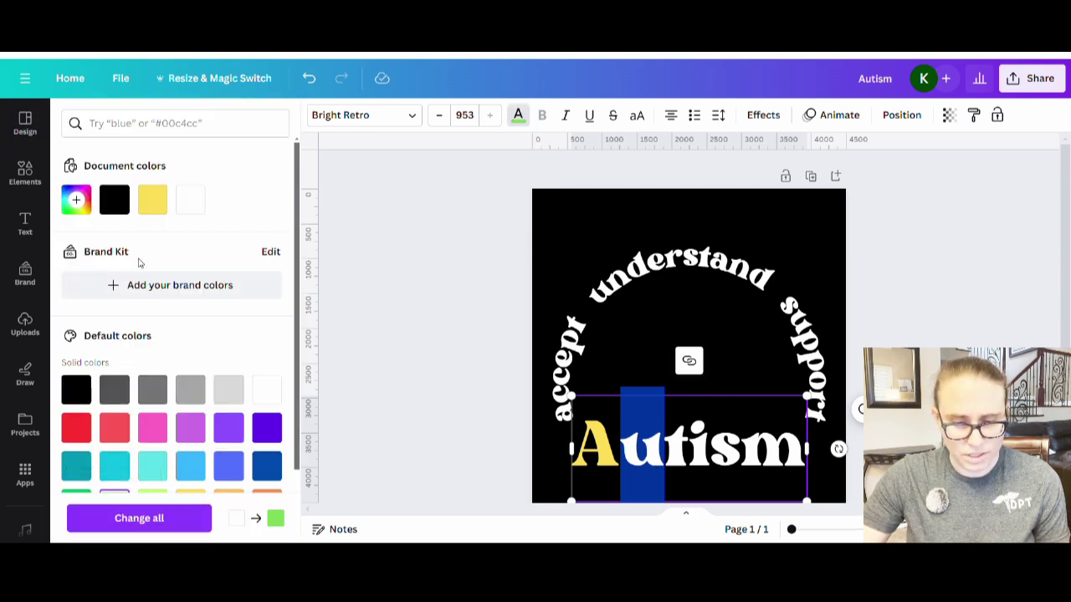
click(76, 200)
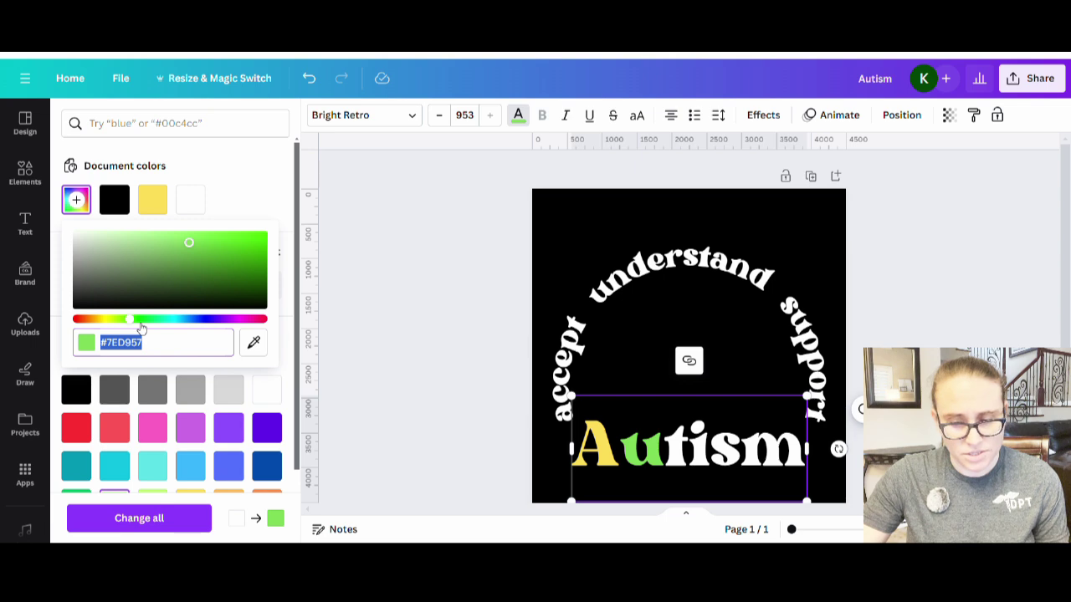
drag(141, 328, 158, 323)
mouse_move(153, 245)
mouse_down()
mouse_move(144, 248)
mouse_move(156, 241)
mouse_up()
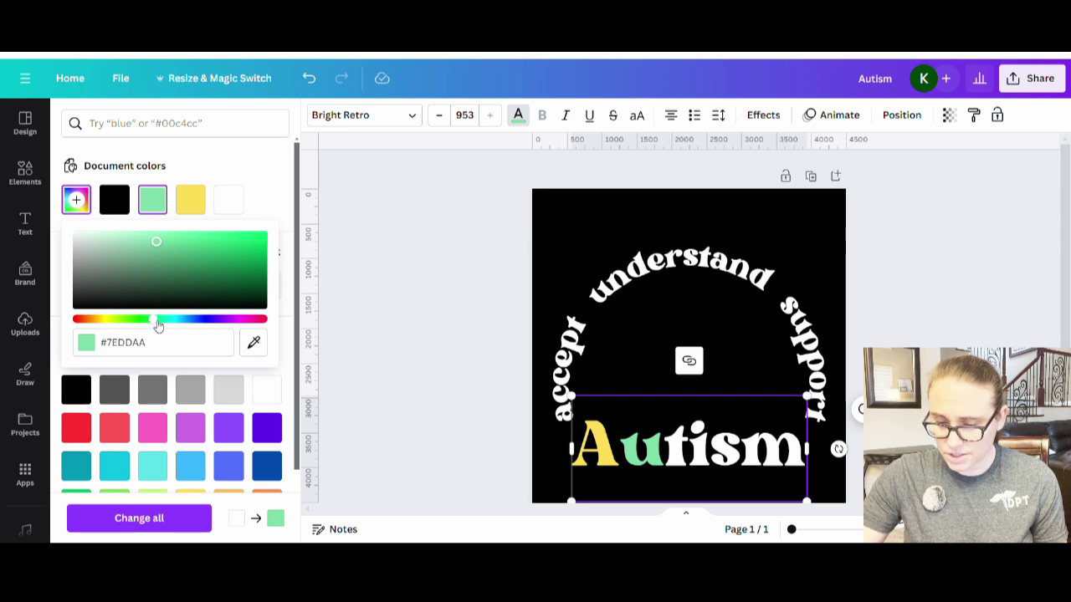
click(381, 308)
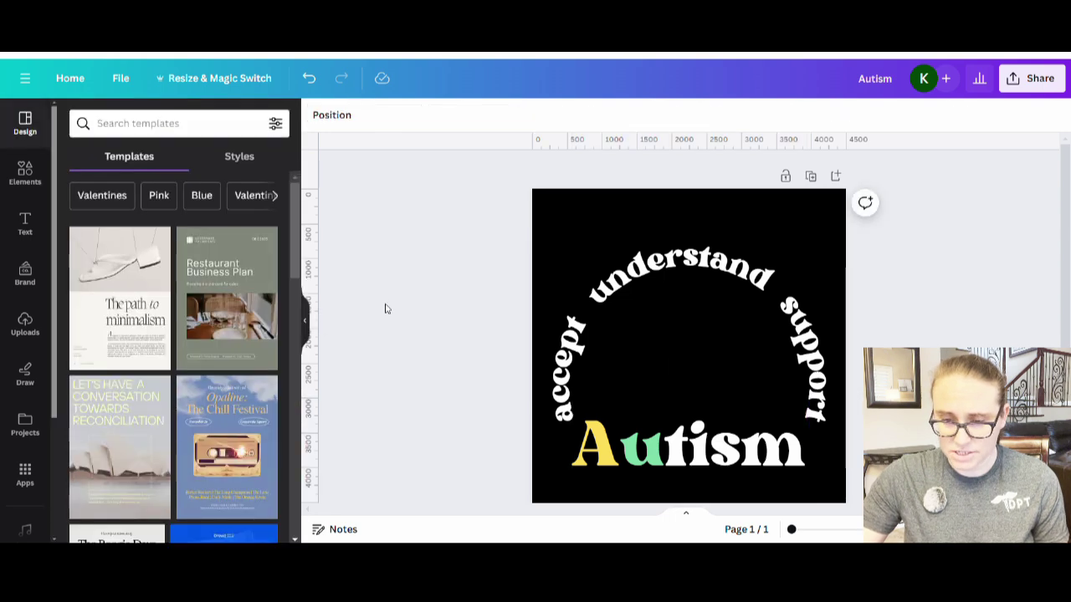
- Soften the yellow of the letter "A" in "Autism" to a paler pastel shade
click(607, 458)
drag(617, 457, 592, 452)
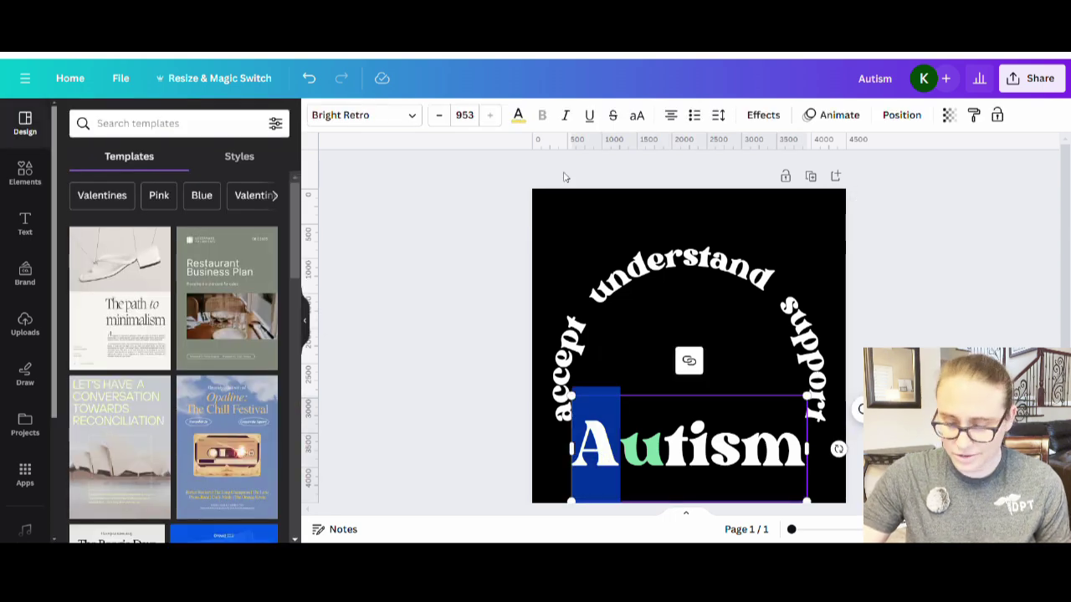
click(518, 115)
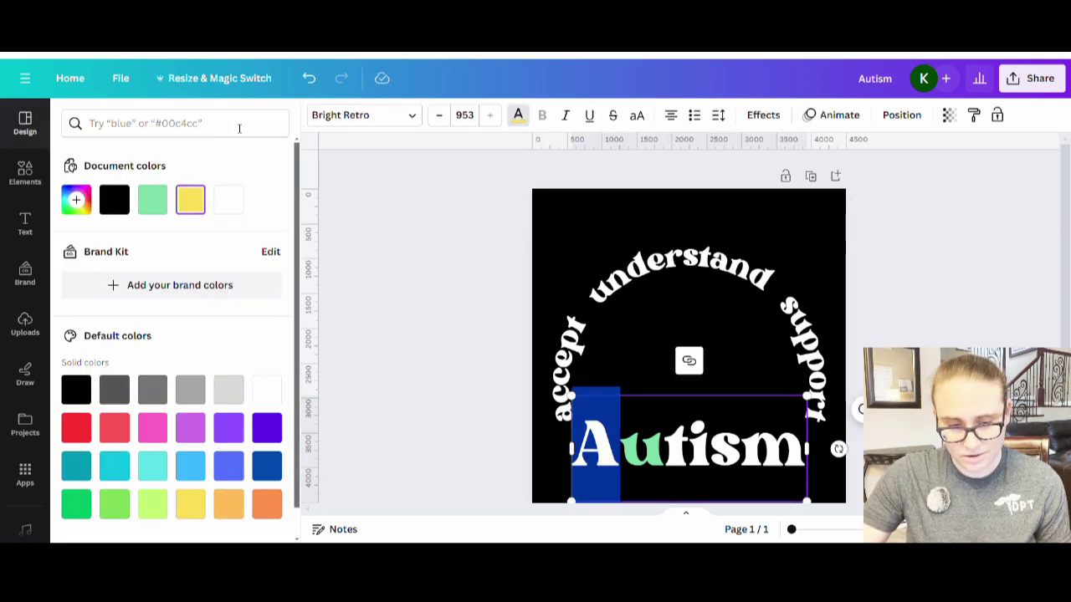
click(76, 200)
click(167, 238)
click(166, 235)
click(422, 371)
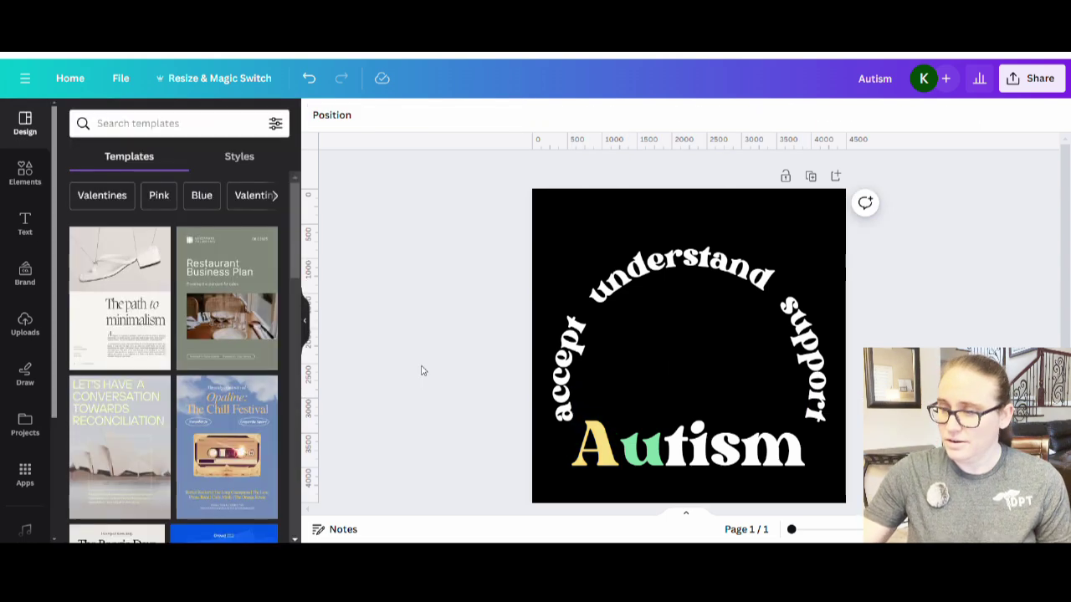
- Colour the letter "t" of "Autism" with the default pink, #FF66C4
click(686, 463)
click(684, 462)
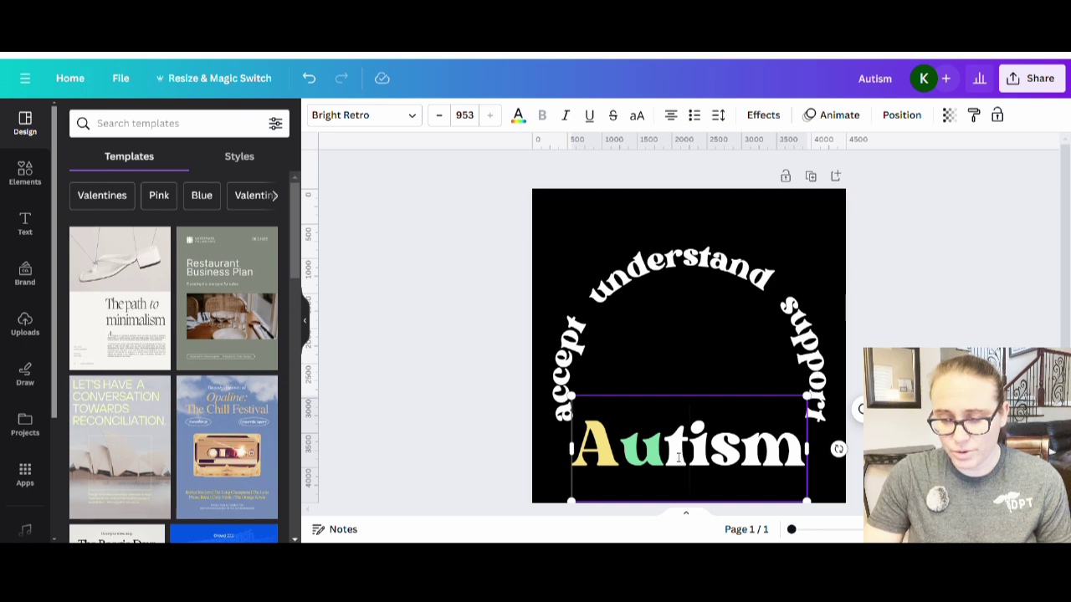
drag(688, 462, 665, 462)
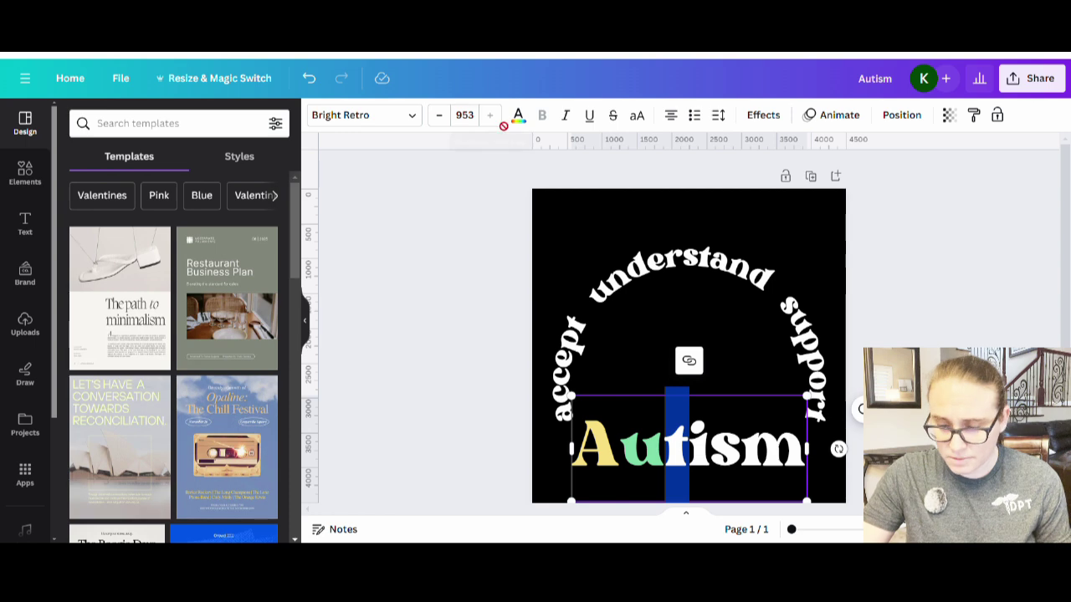
click(674, 459)
drag(674, 458, 691, 459)
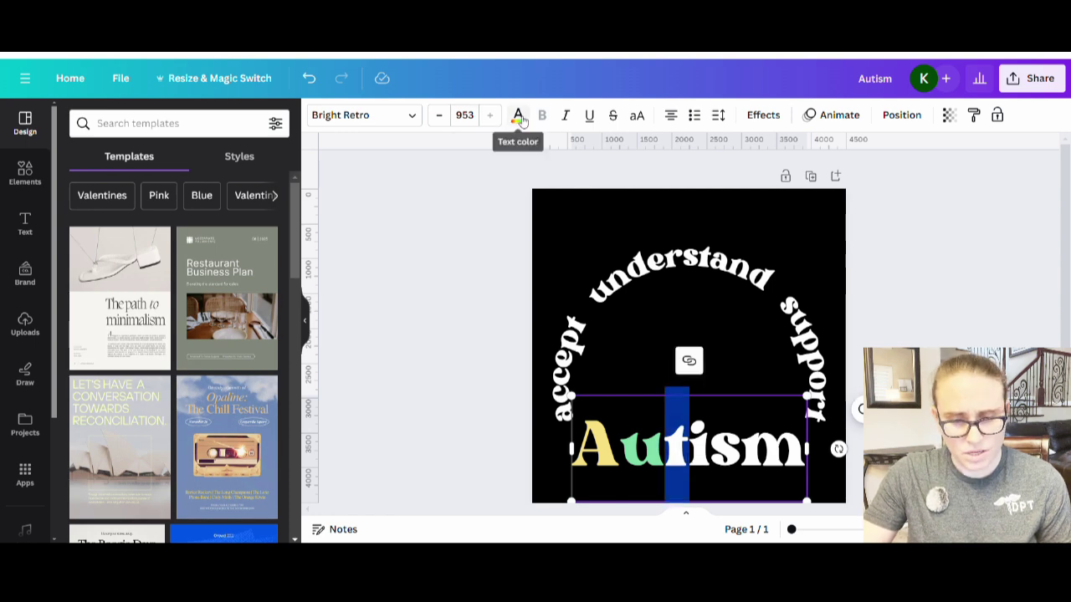
click(518, 115)
click(153, 428)
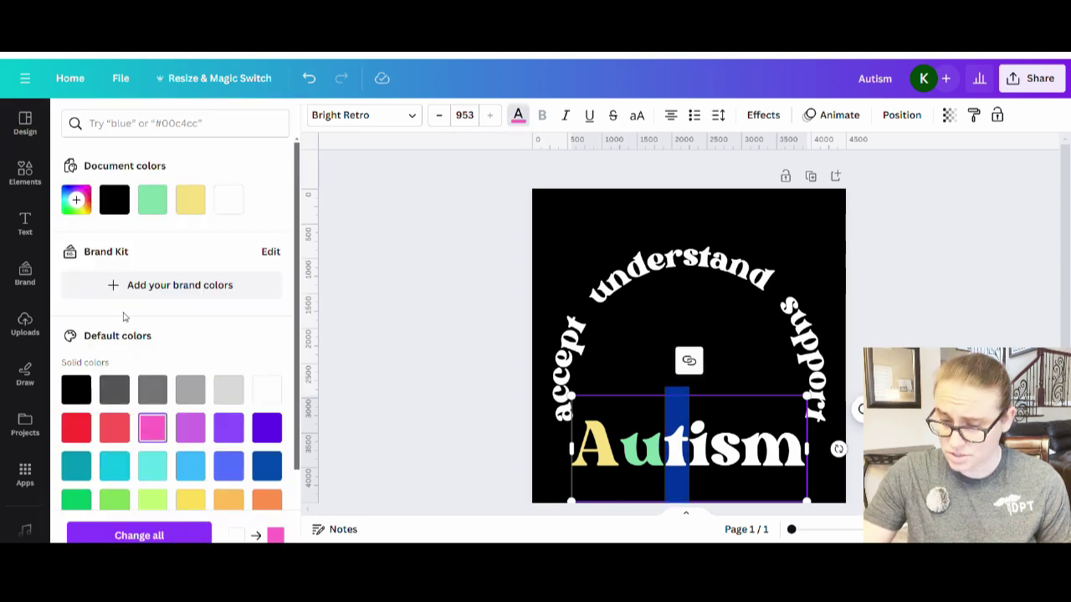
- Adjust the letter "t" to a lighter, warmer pastel pink, #FDACB8
click(75, 203)
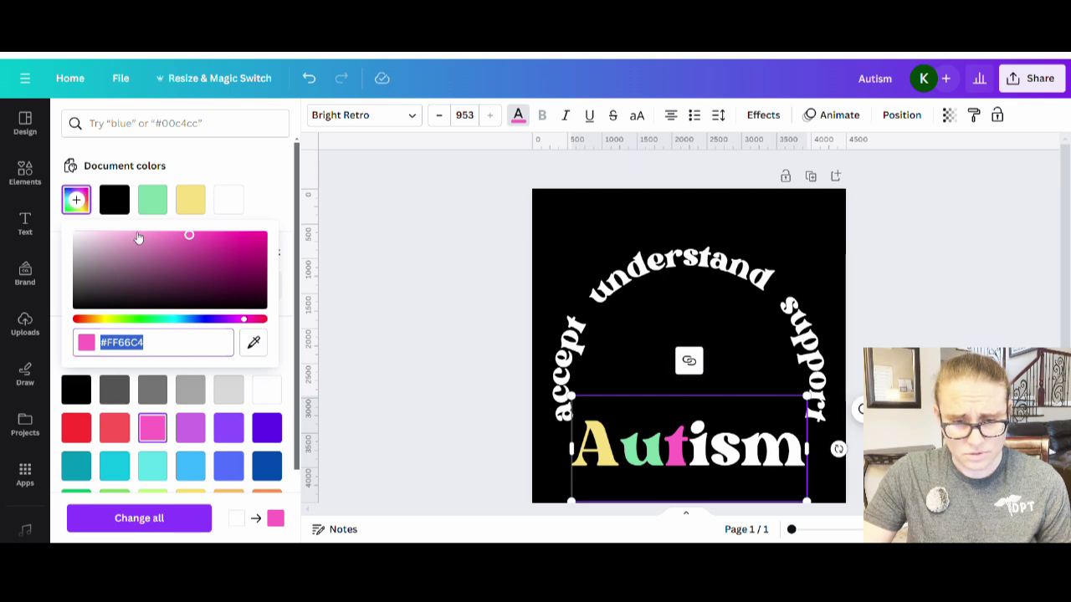
click(136, 235)
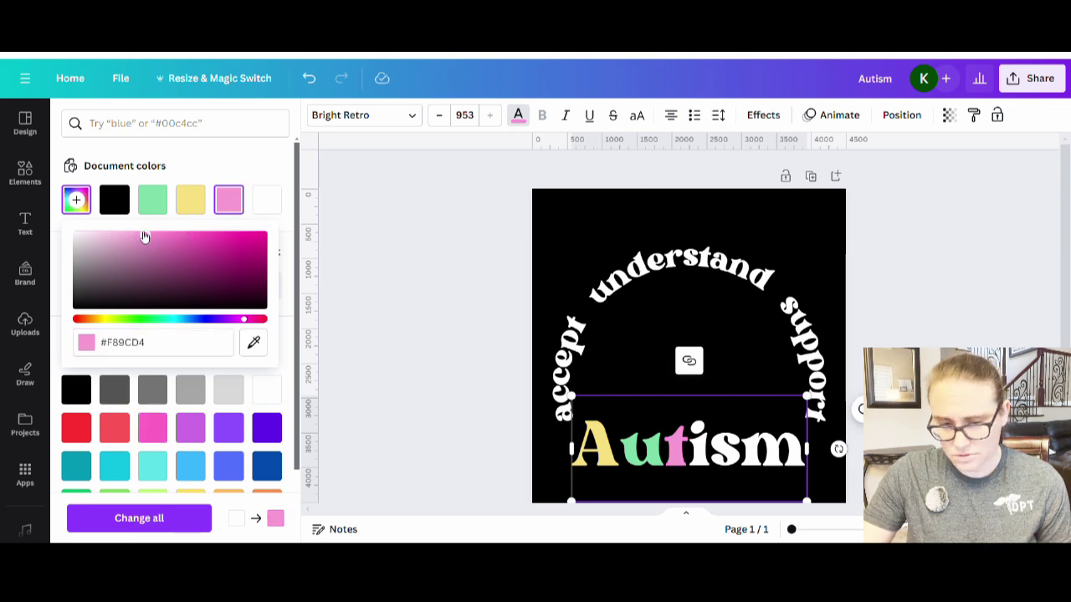
drag(140, 238, 133, 235)
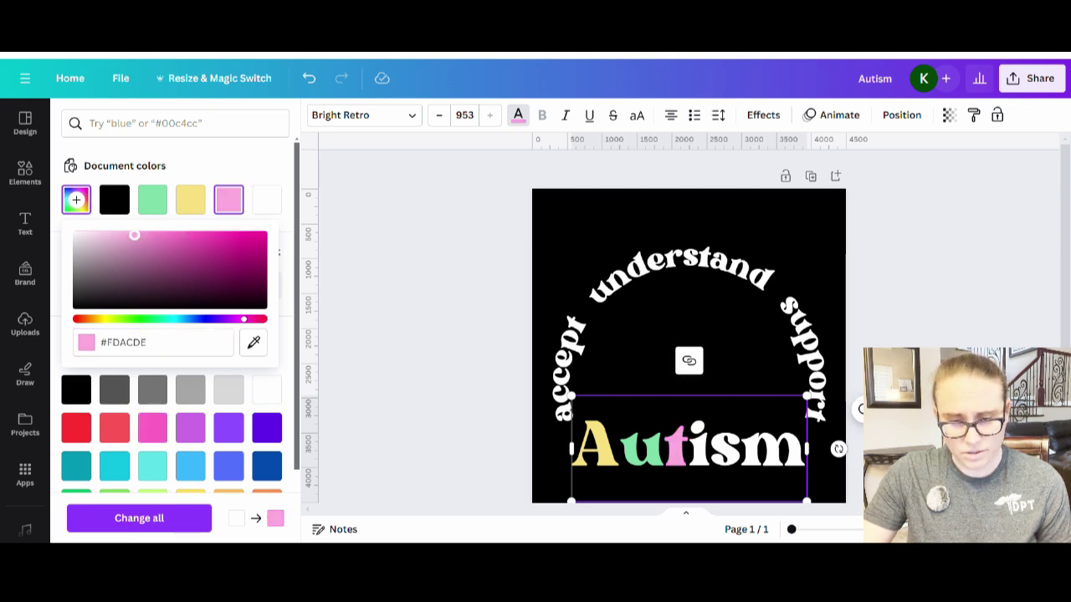
click(255, 321)
drag(258, 326, 263, 324)
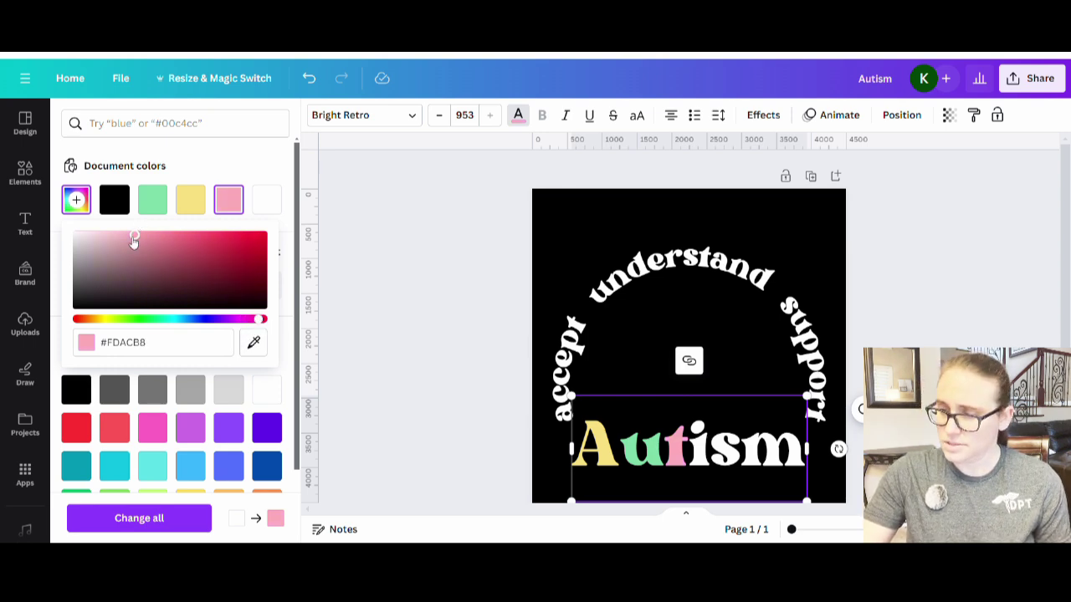
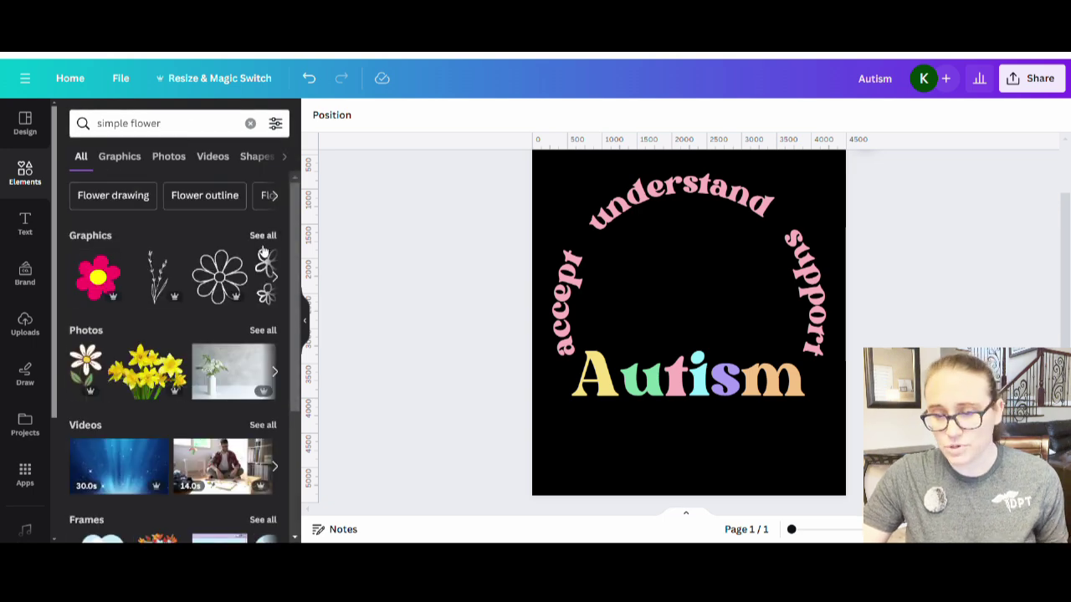
- Add the white flower with the red centre from the "simple flower" graphics and shrink it to about 725 × 711 px
click(263, 236)
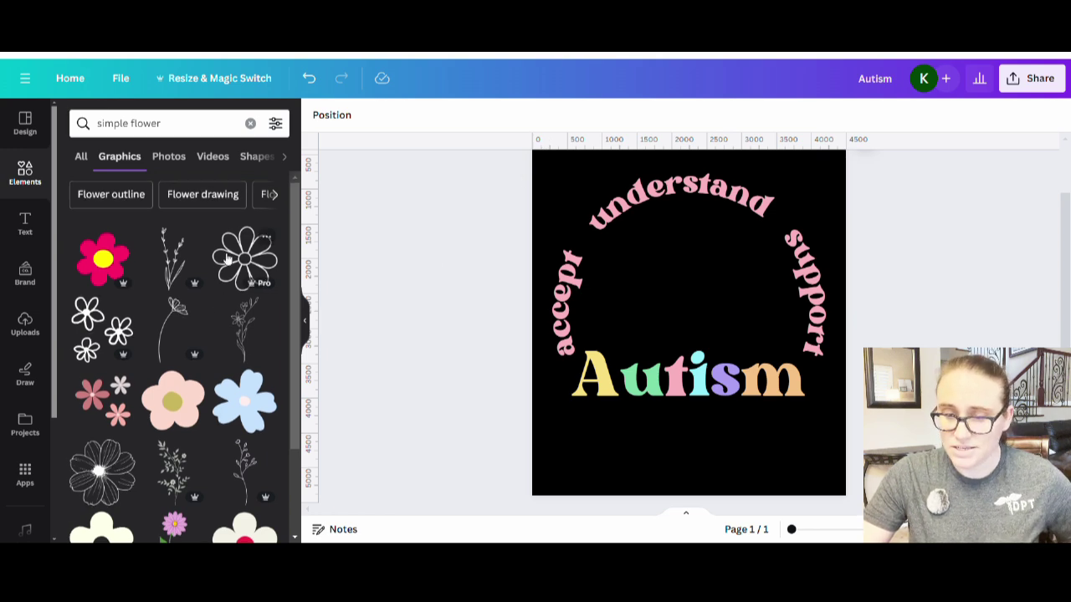
scroll(273, 320, down, 2)
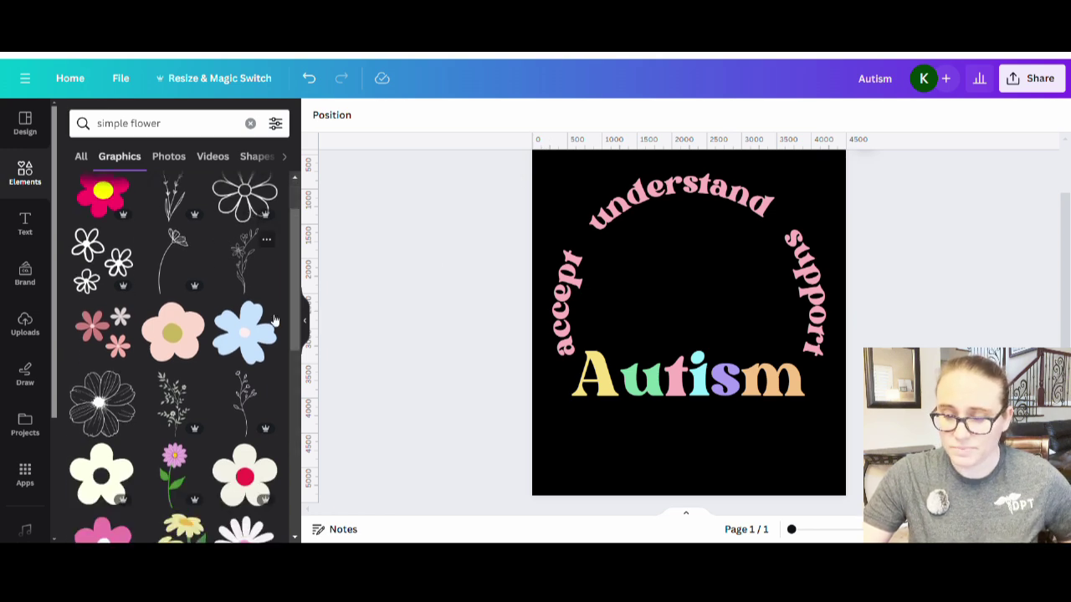
click(245, 479)
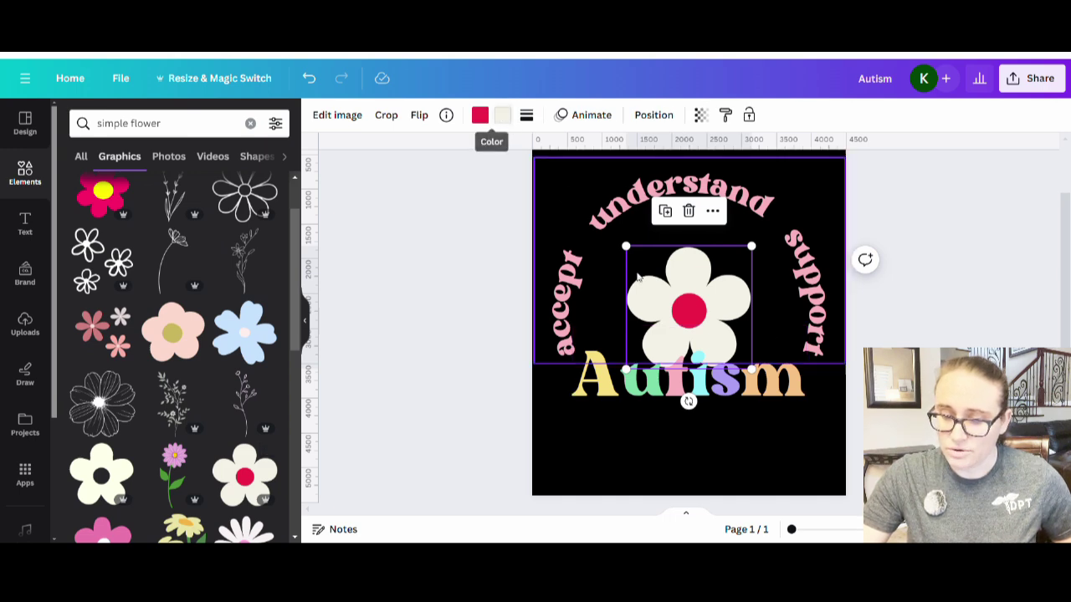
drag(751, 247, 676, 323)
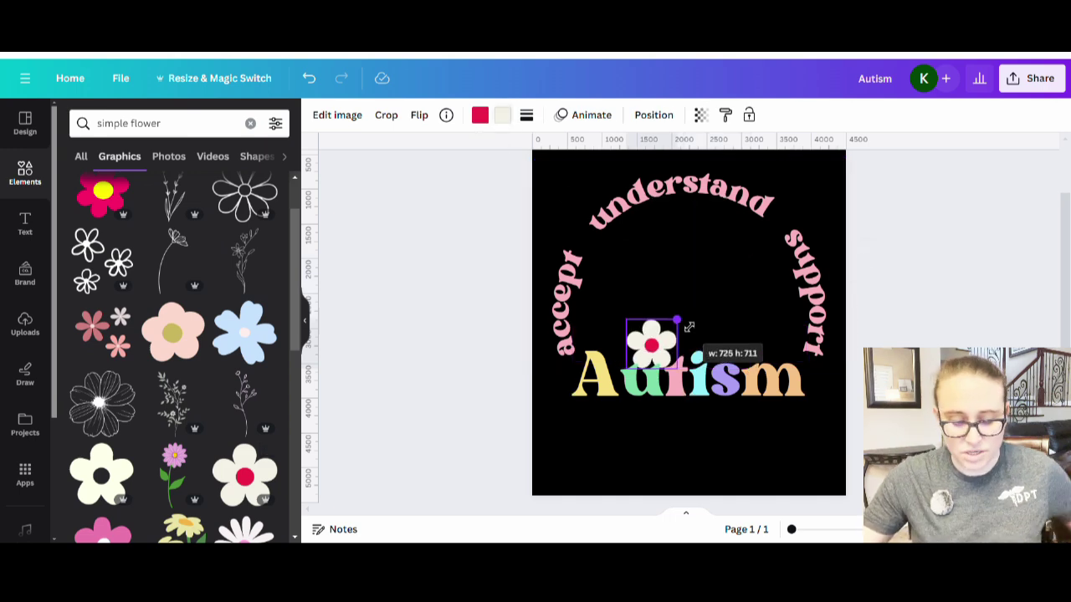
- Shrink the flower further, move it inside the arch above "Autism", and colour its petals the document's pastel yellow
click(654, 351)
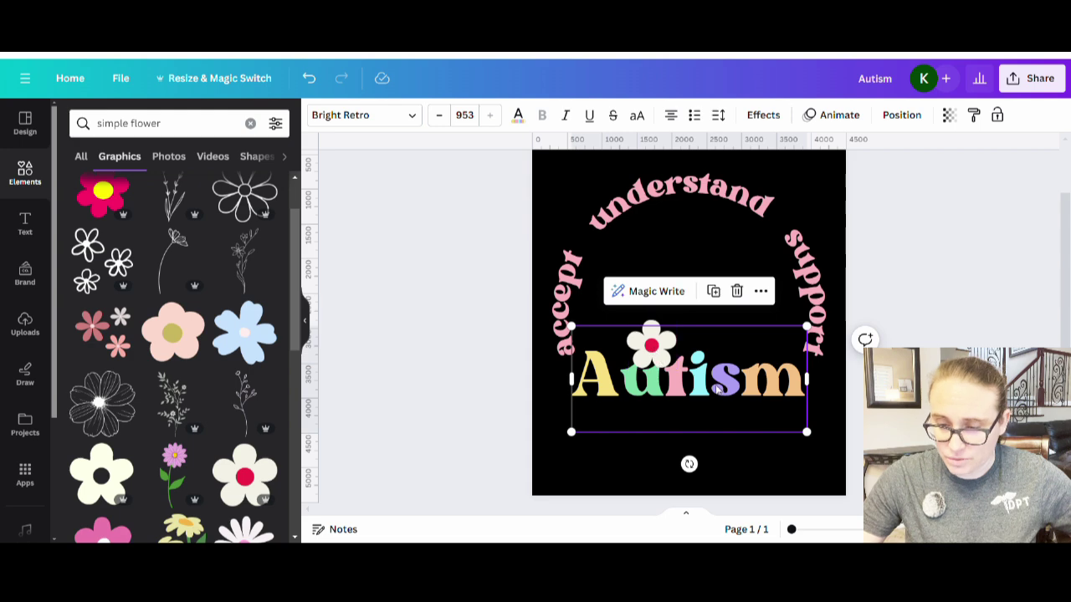
drag(658, 362, 650, 291)
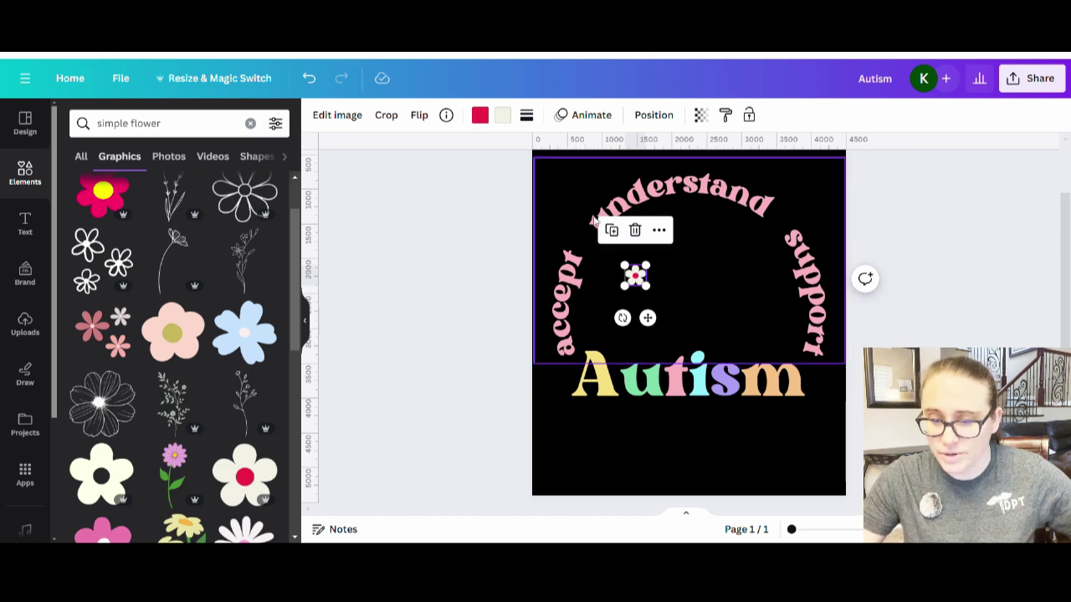
click(502, 115)
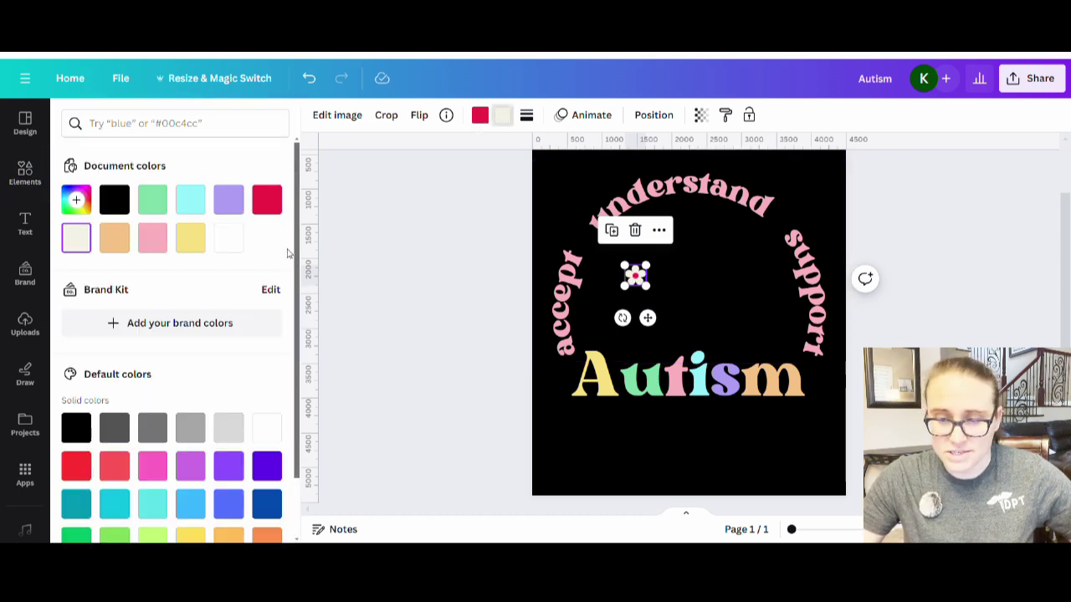
click(200, 252)
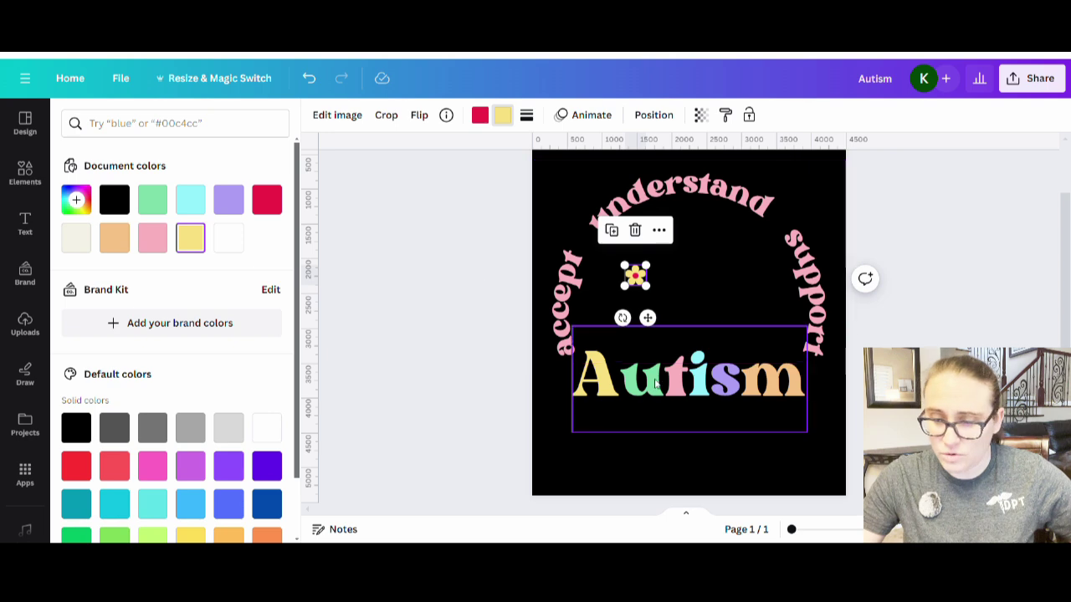
- Colour the flower's centre the document's pastel purple, #AD9EF4
click(479, 115)
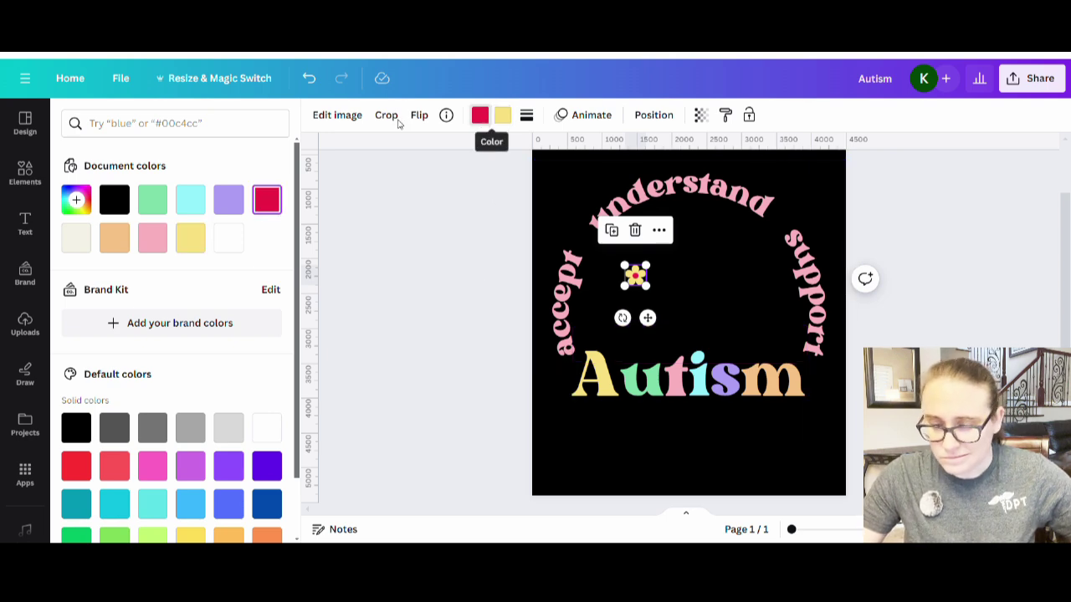
click(116, 240)
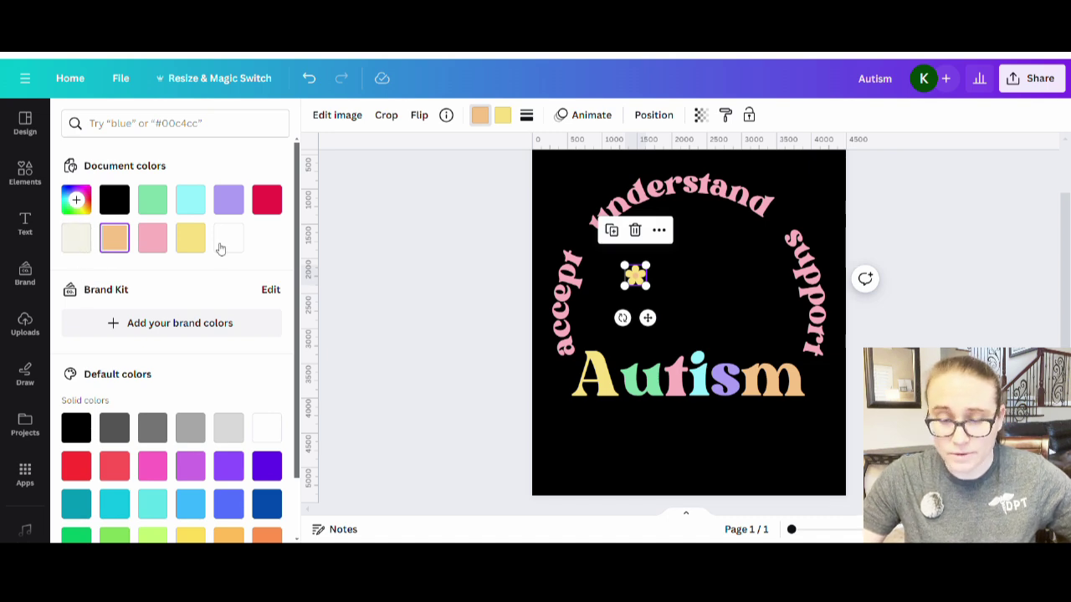
click(229, 199)
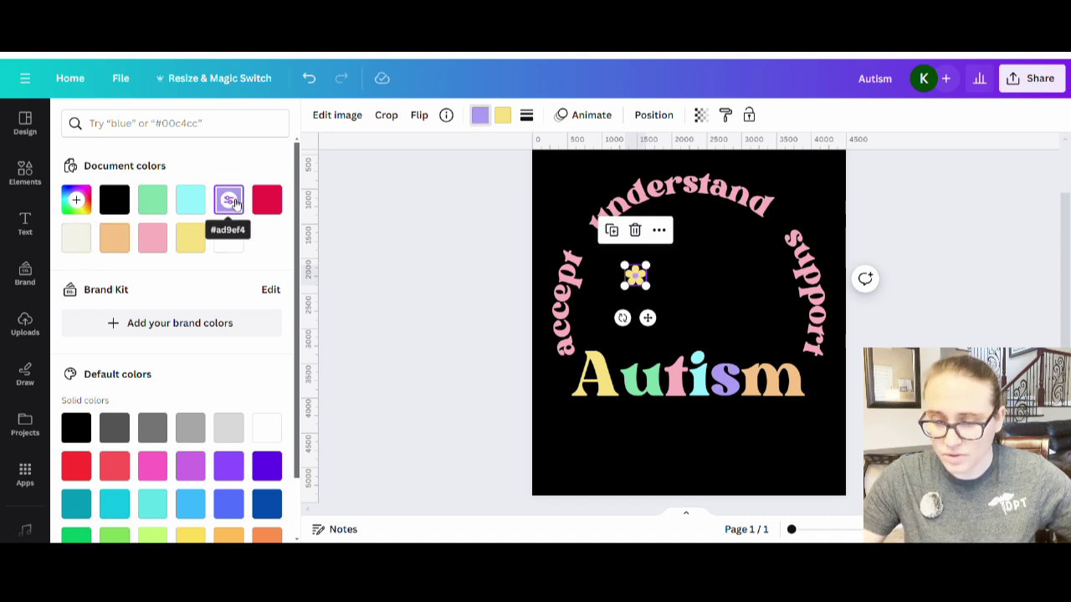
double_click(727, 305)
click(476, 305)
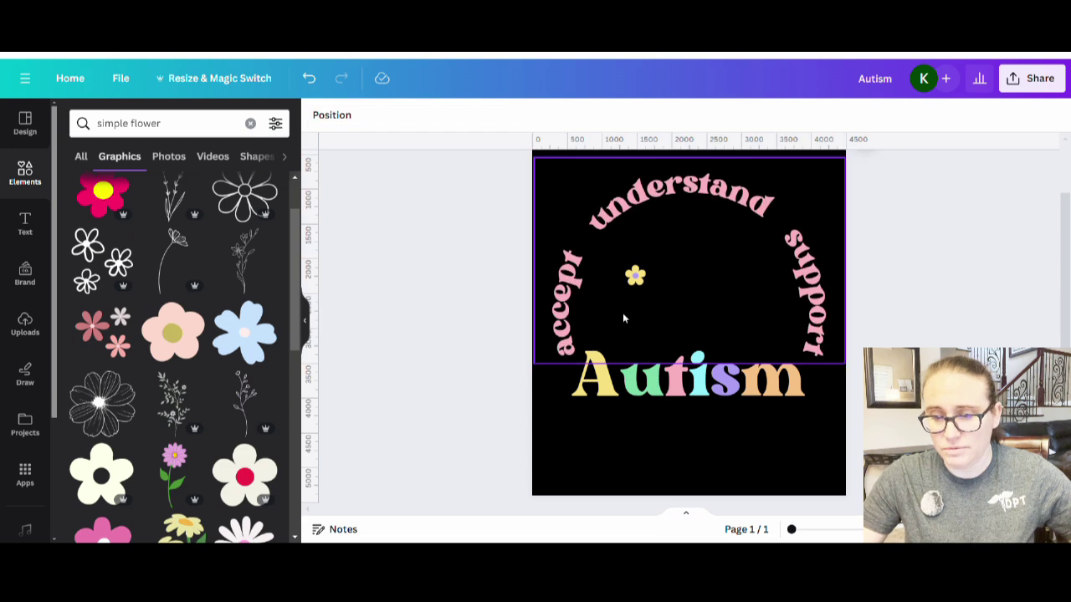
- Place the flower in the gap between "accept" and "understand" and shrink it slightly to fit the curve
drag(635, 275, 586, 242)
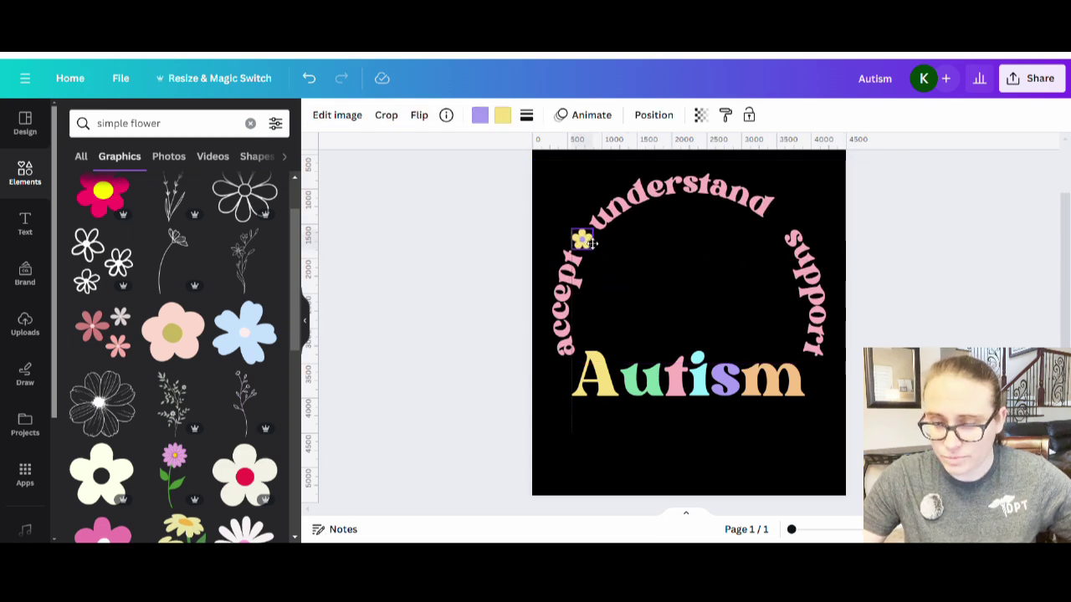
click(488, 294)
click(582, 240)
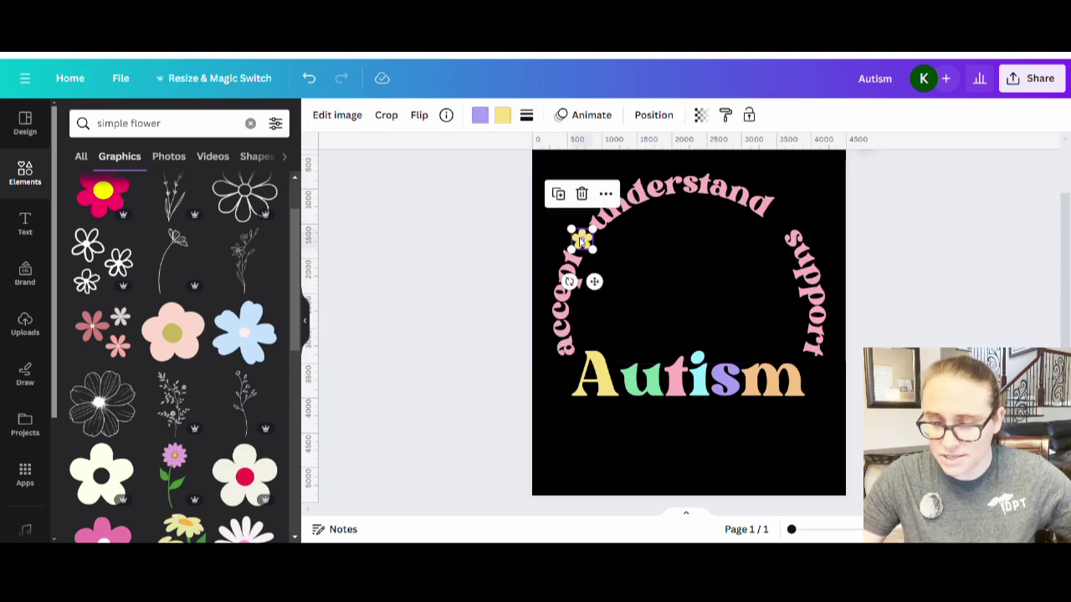
drag(572, 229, 576, 234)
click(703, 328)
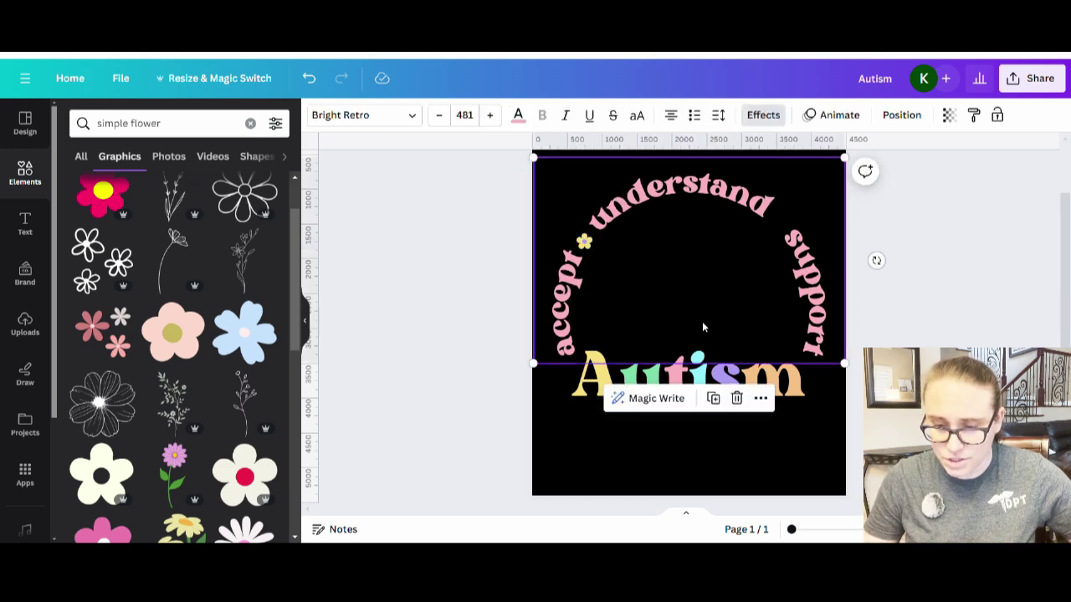
click(585, 242)
drag(597, 258, 596, 258)
click(748, 325)
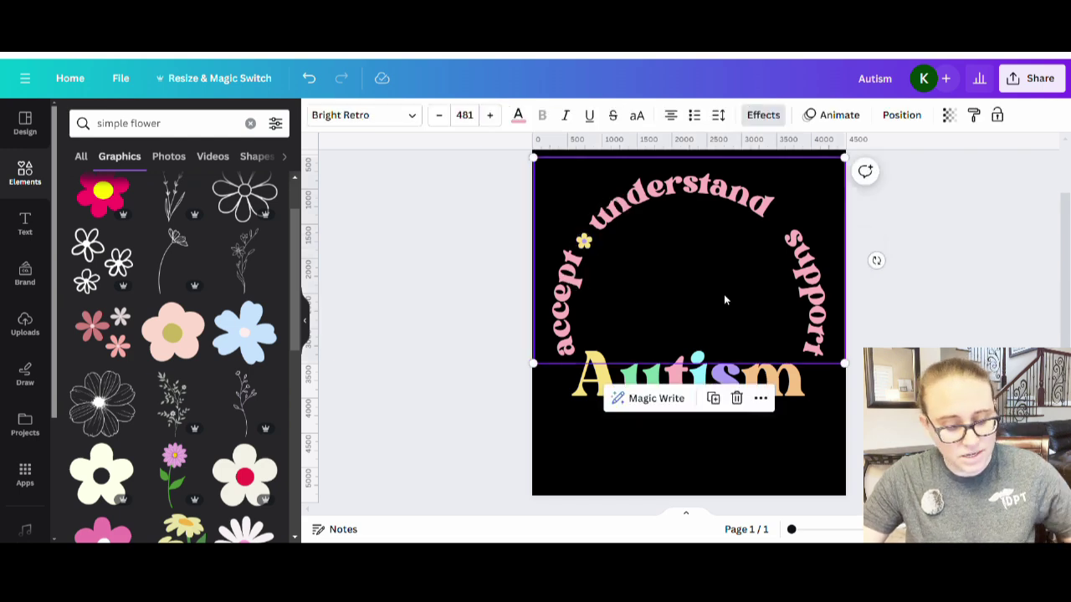
- Duplicate the yellow flower and place the copy in the gap between "understand" and "support"
click(582, 242)
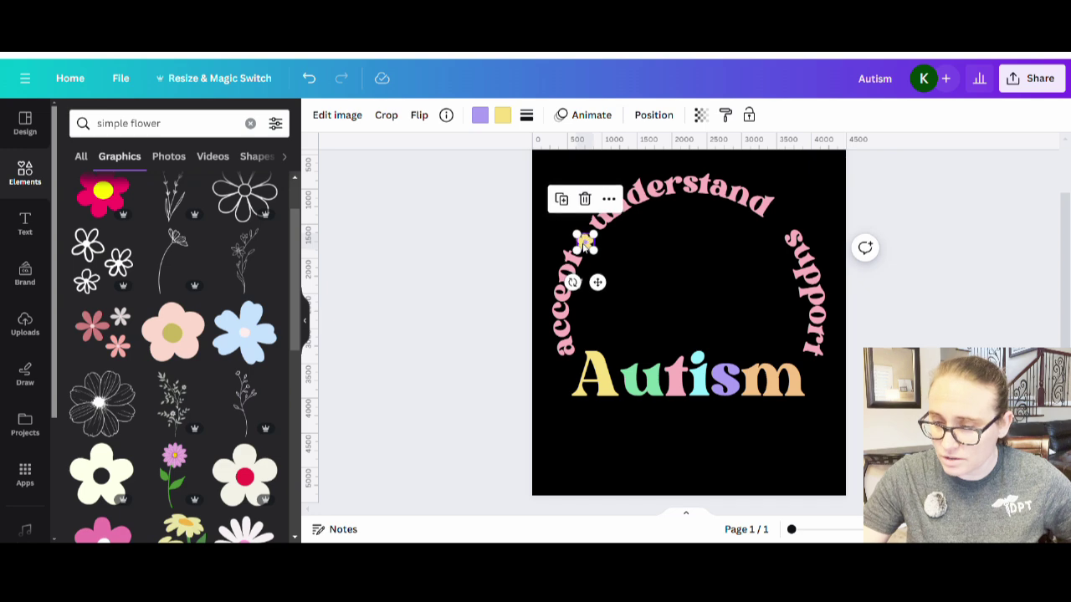
click(635, 272)
drag(584, 243, 787, 224)
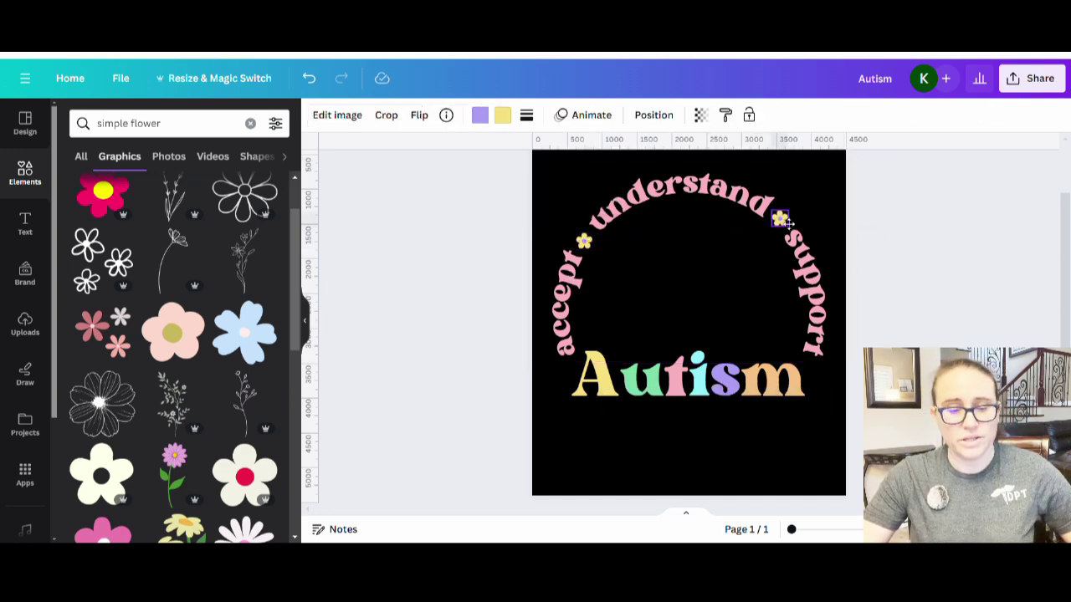
click(754, 295)
click(962, 310)
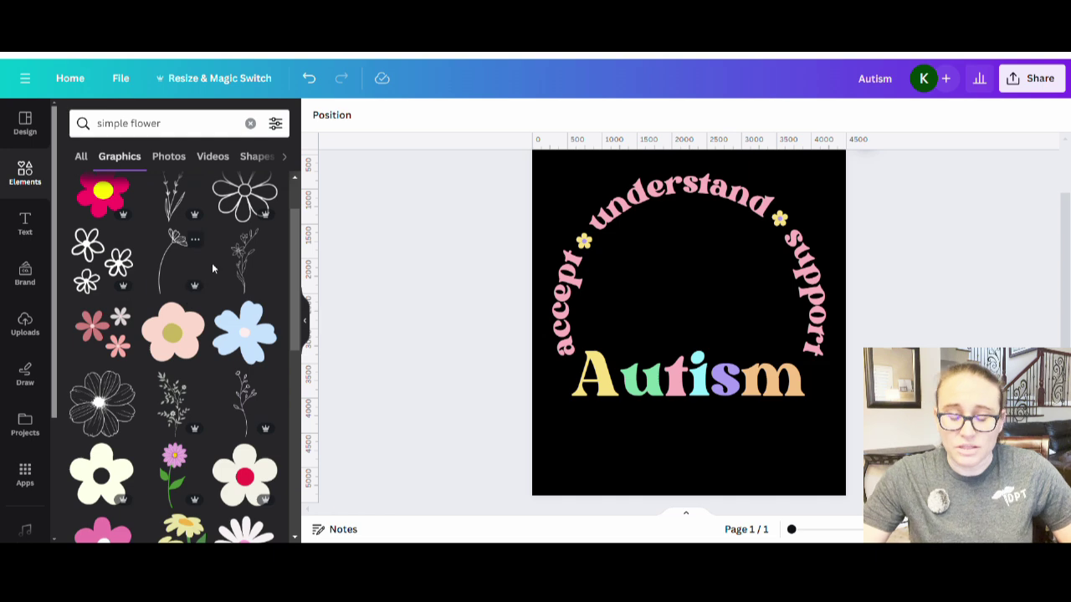
- Add the green stem with pink flowers from the "simple flower" graphics and raise it inside the arch above "Autism"
scroll(226, 265, up, 2)
scroll(189, 310, down, 5)
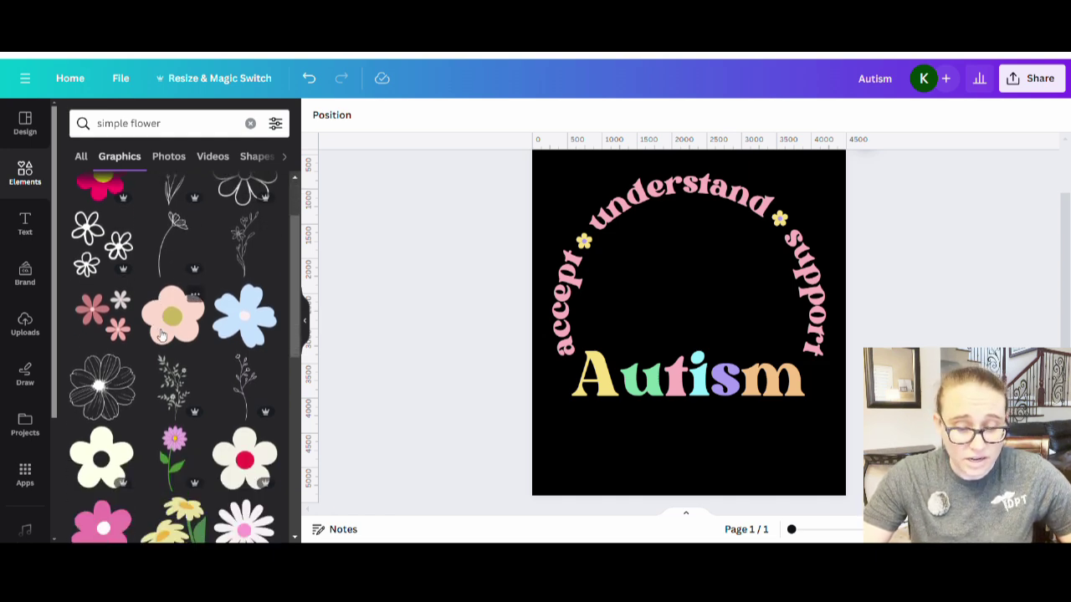
scroll(178, 332, down, 5)
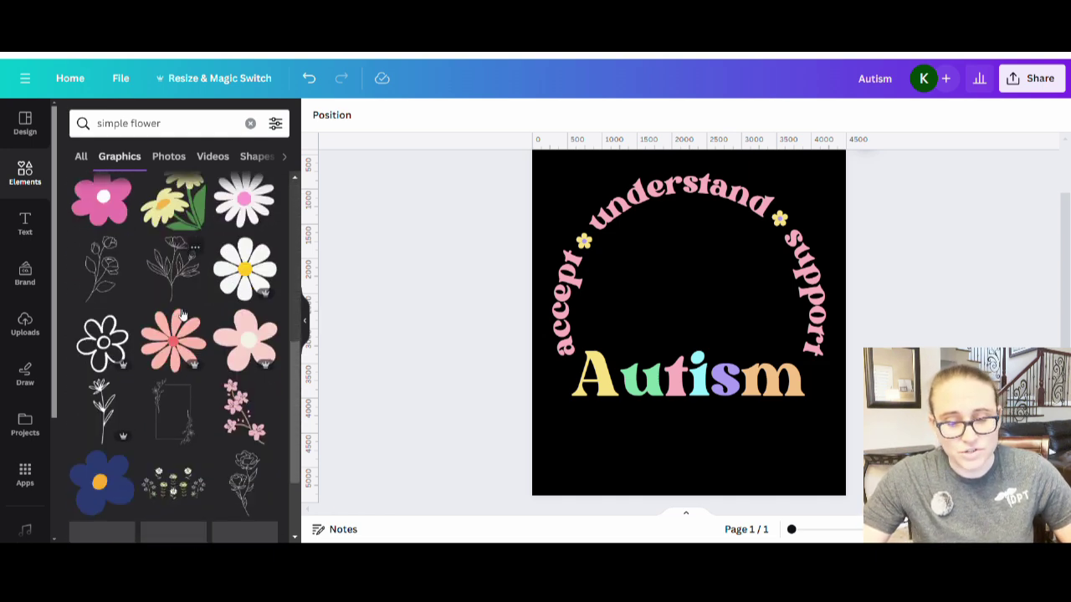
scroll(223, 364, down, 2)
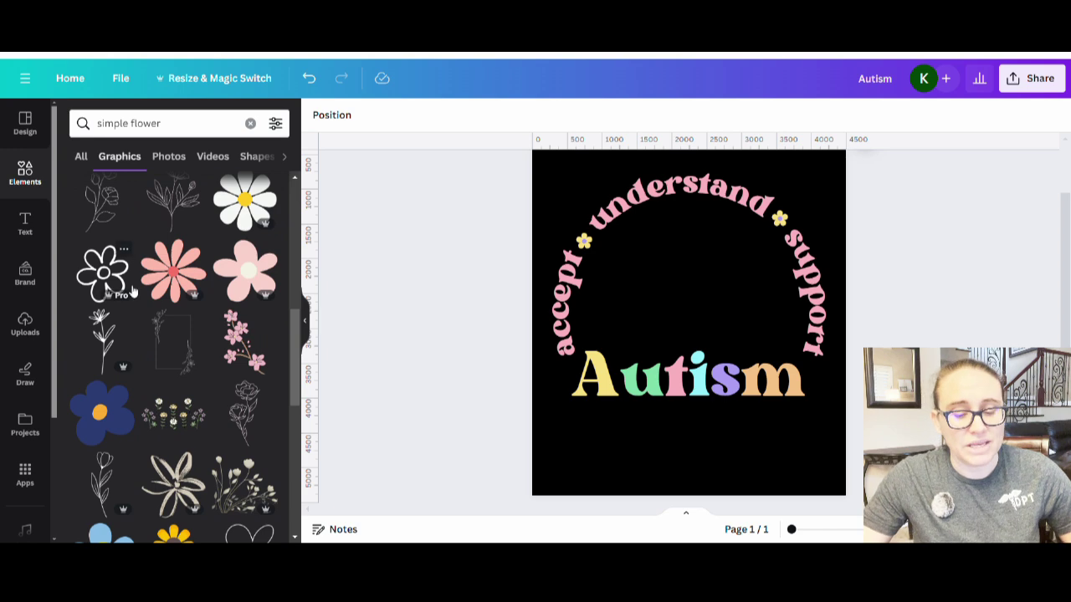
scroll(168, 288, down, 3)
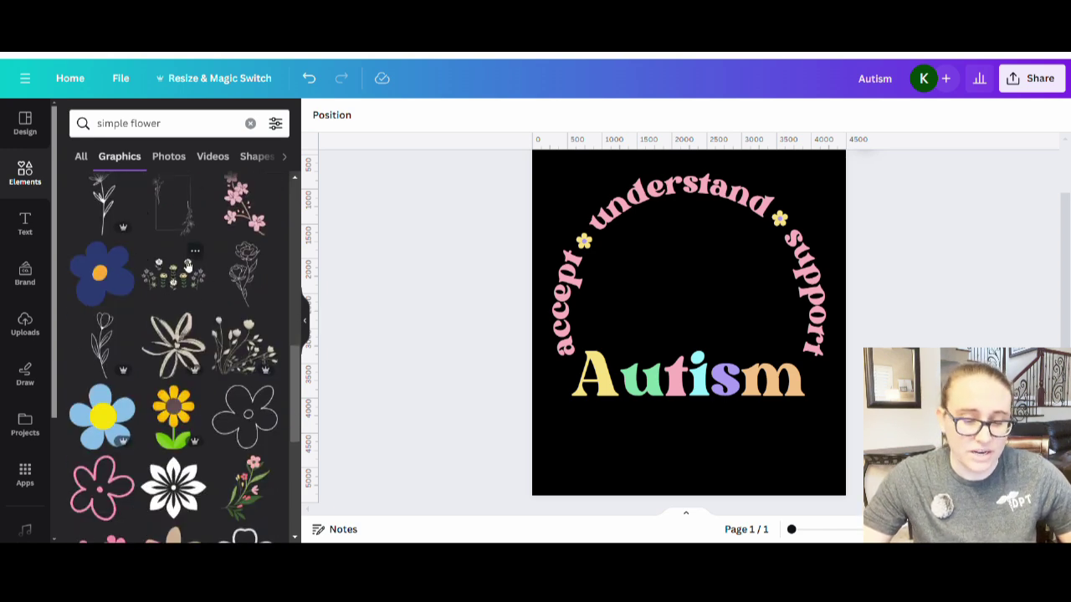
scroll(193, 289, down, 8)
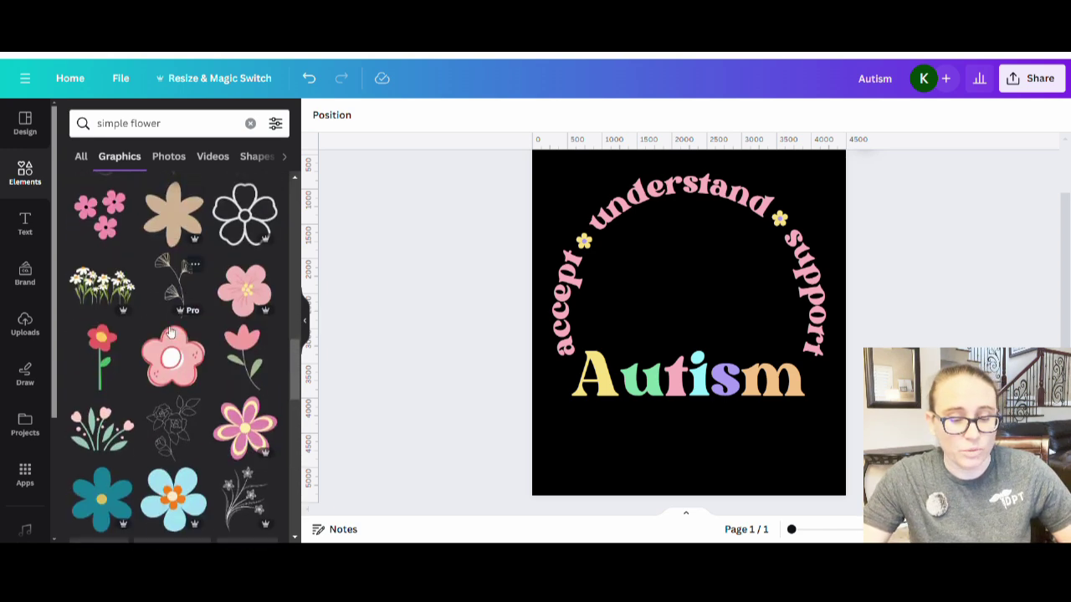
scroll(174, 358, down, 2)
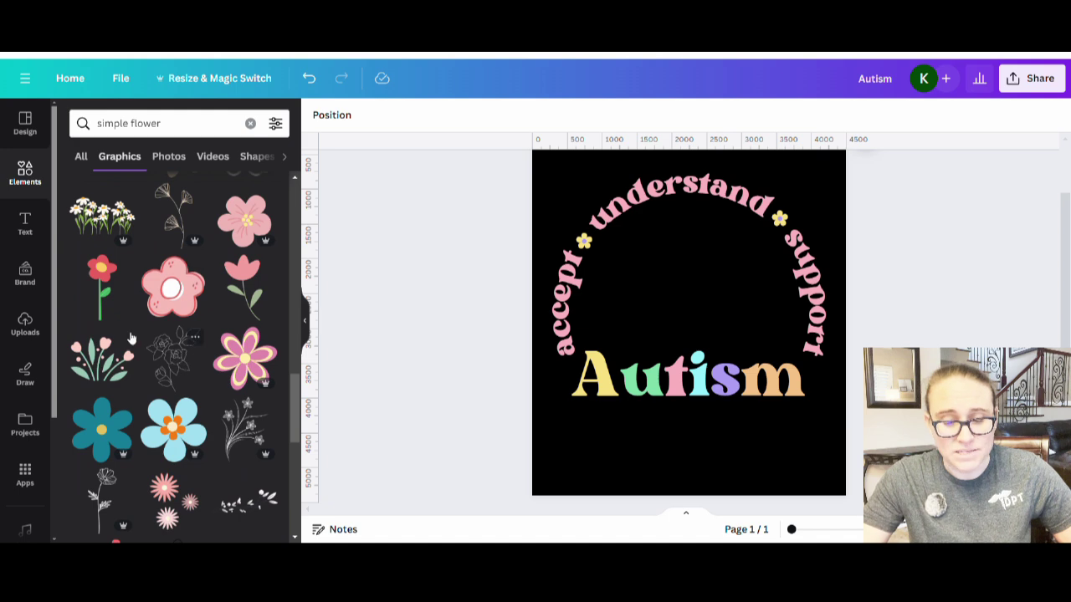
scroll(134, 334, down, 3)
scroll(154, 336, down, 3)
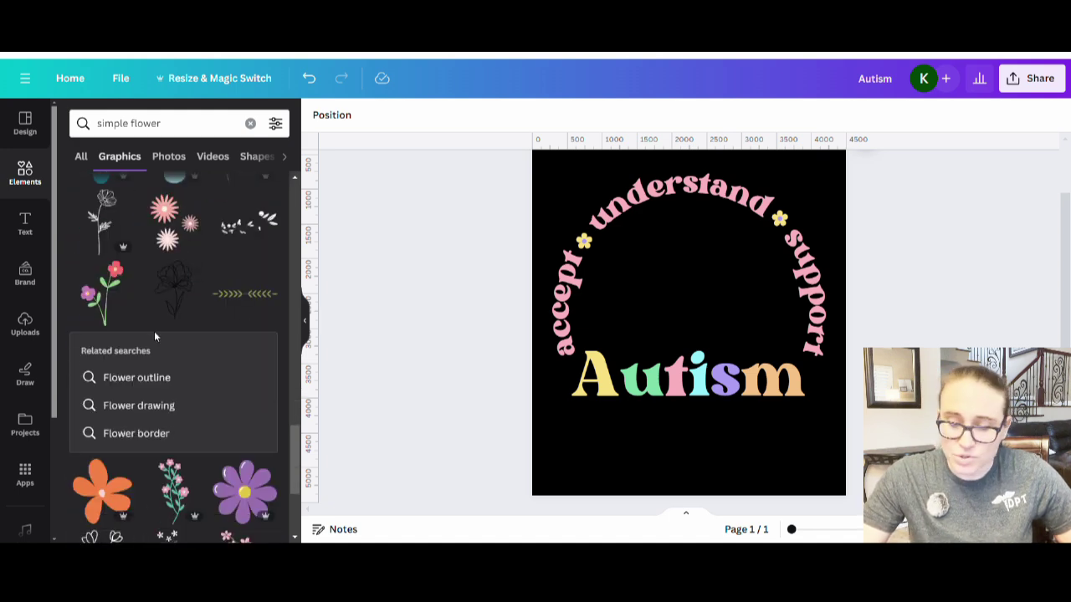
scroll(156, 334, down, 3)
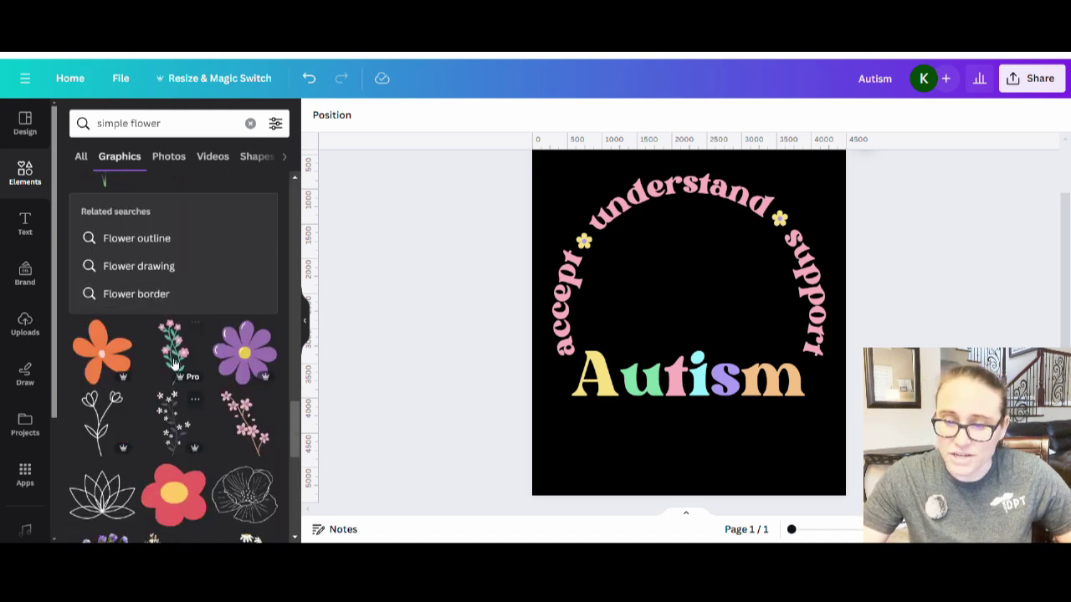
click(178, 353)
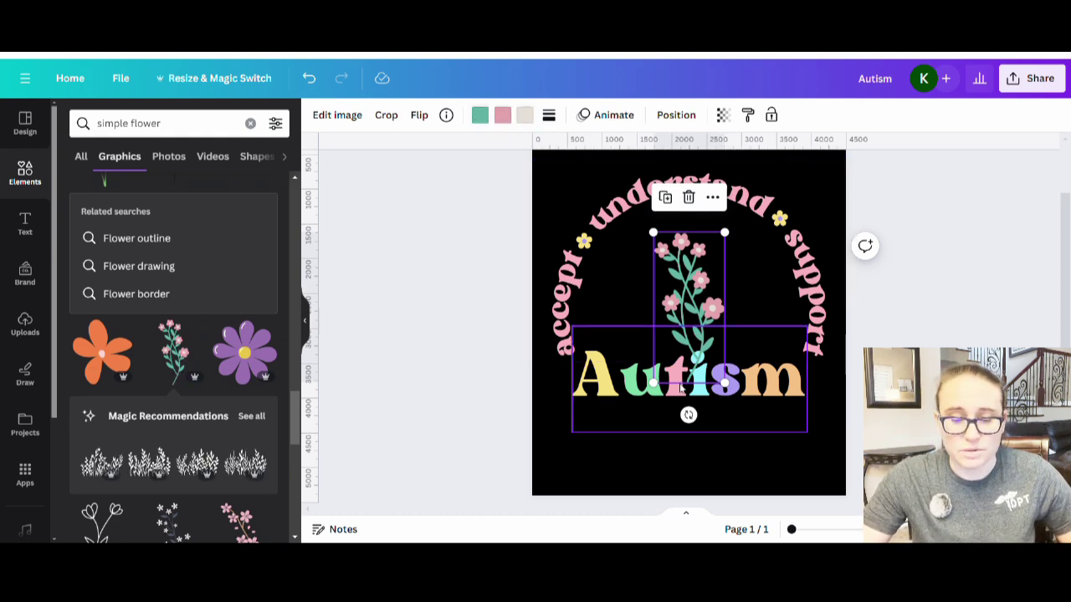
drag(701, 280, 701, 258)
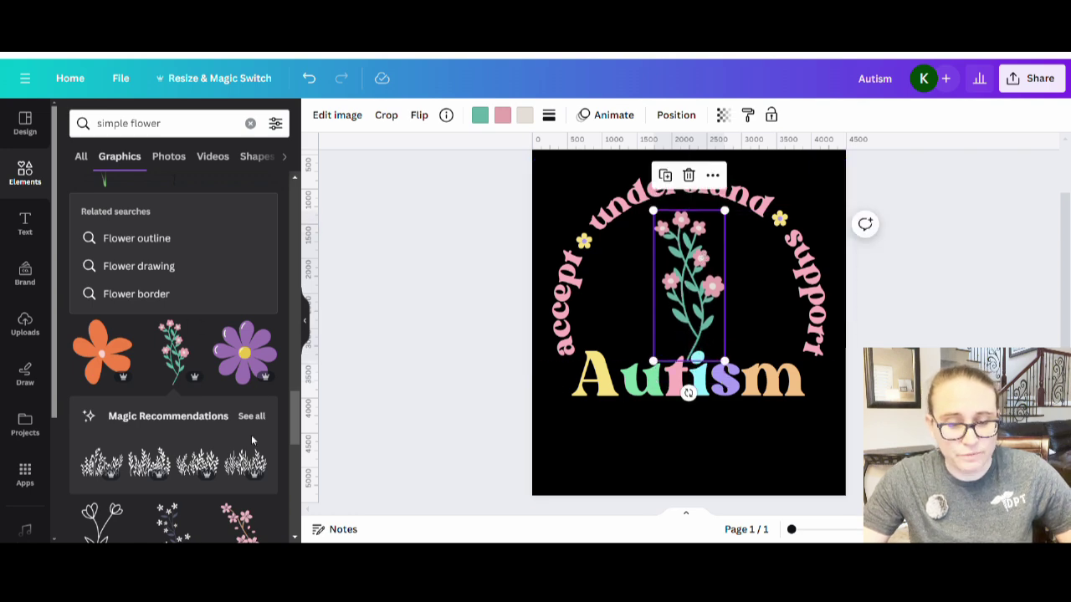
- Add the slim stem of small pink blossoms from the pink-flowered stem's full Magic Recommendations
click(252, 415)
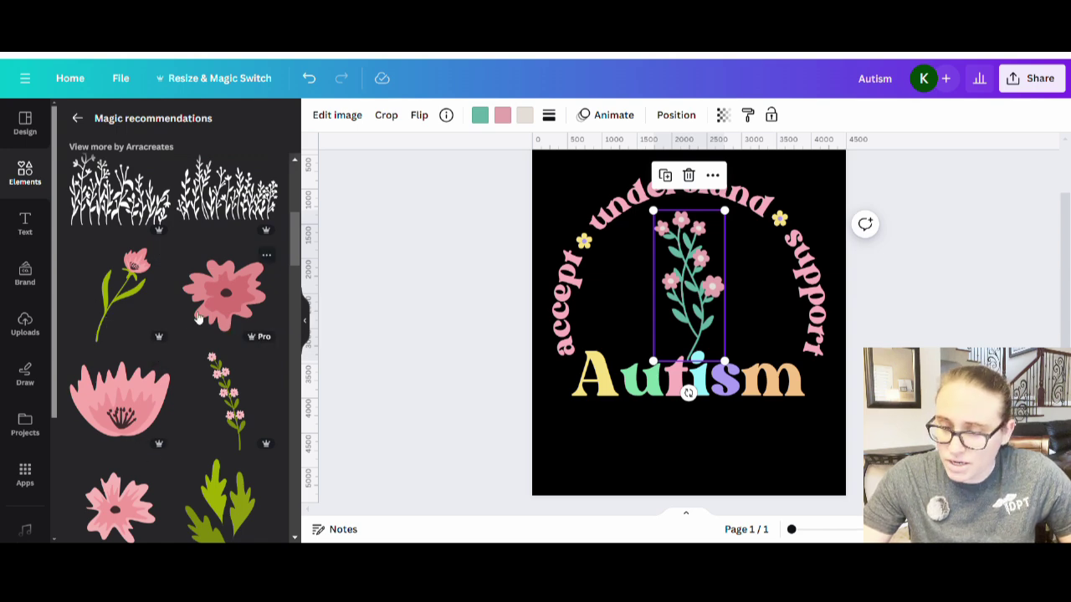
scroll(291, 451, down, 1)
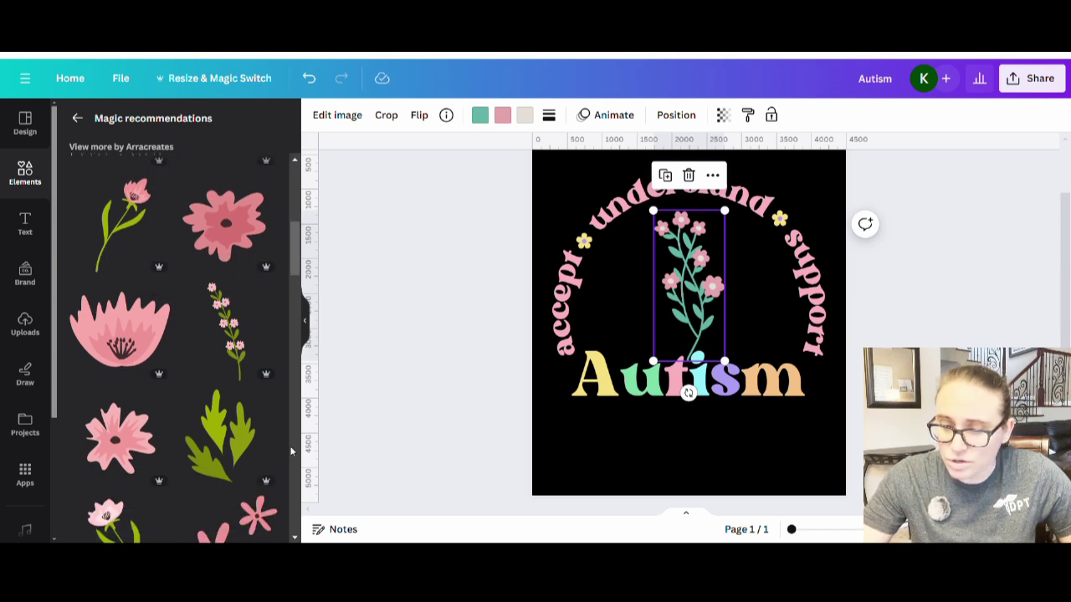
click(236, 346)
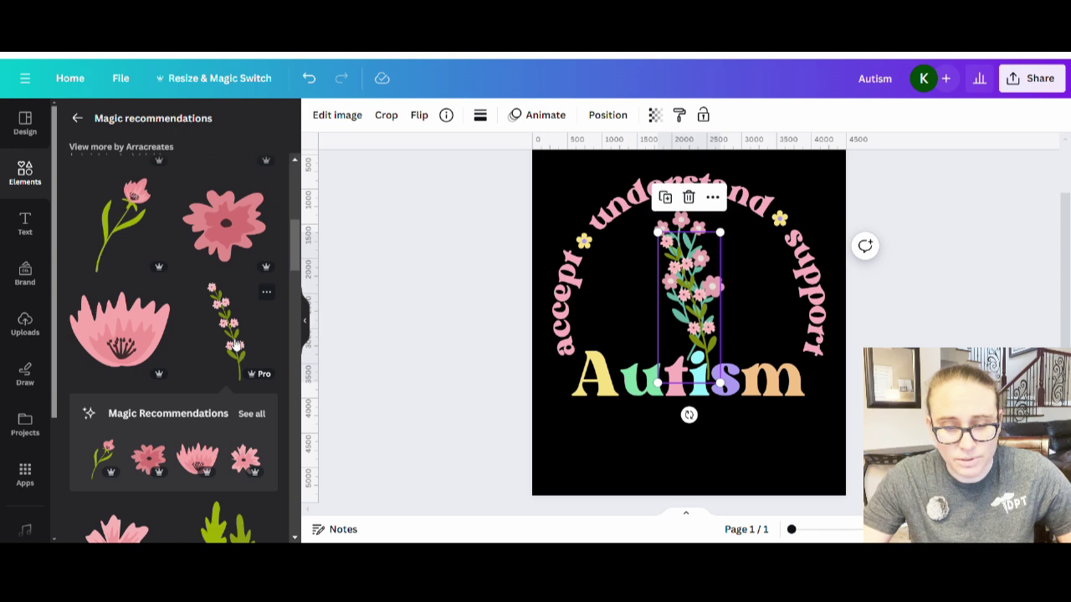
- Browse more recommended graphics, return to the "simple flower" results, and add the white daisy stem to the design
scroll(148, 343, down, 3)
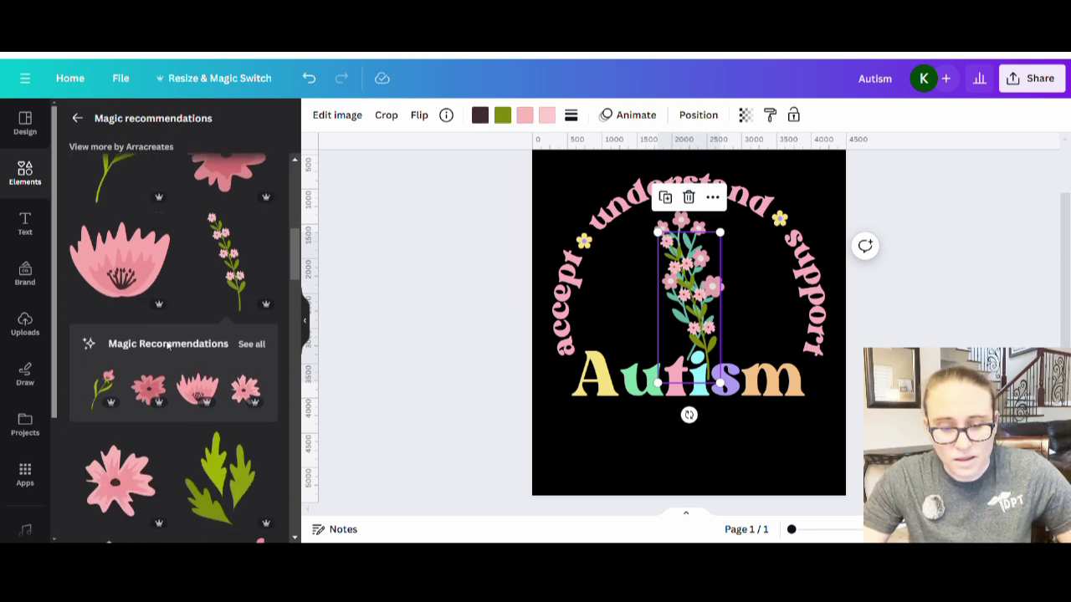
scroll(167, 372, down, 5)
scroll(159, 370, down, 6)
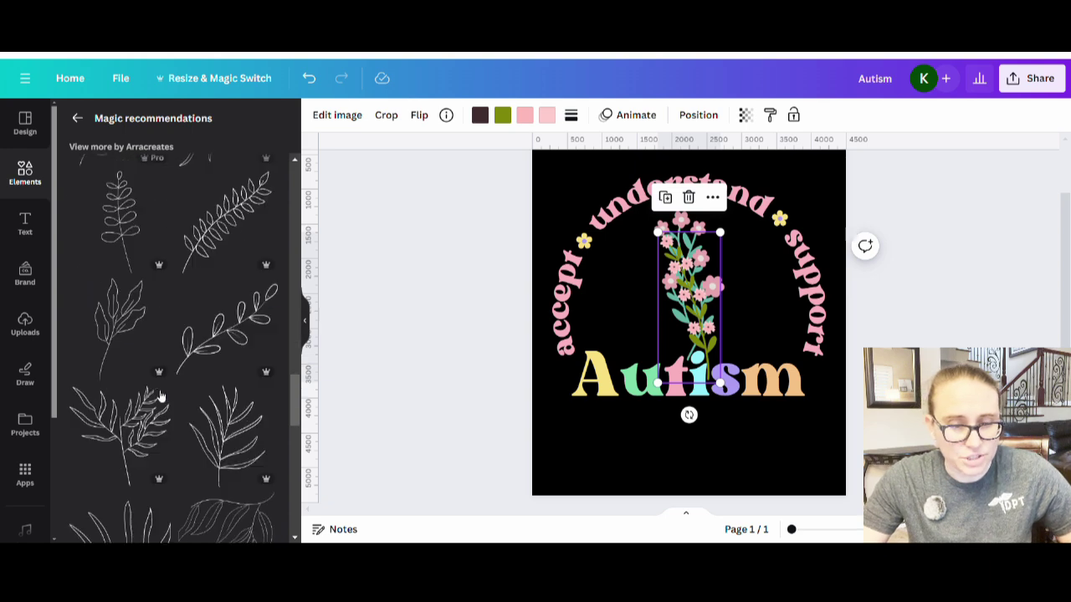
scroll(175, 418, down, 5)
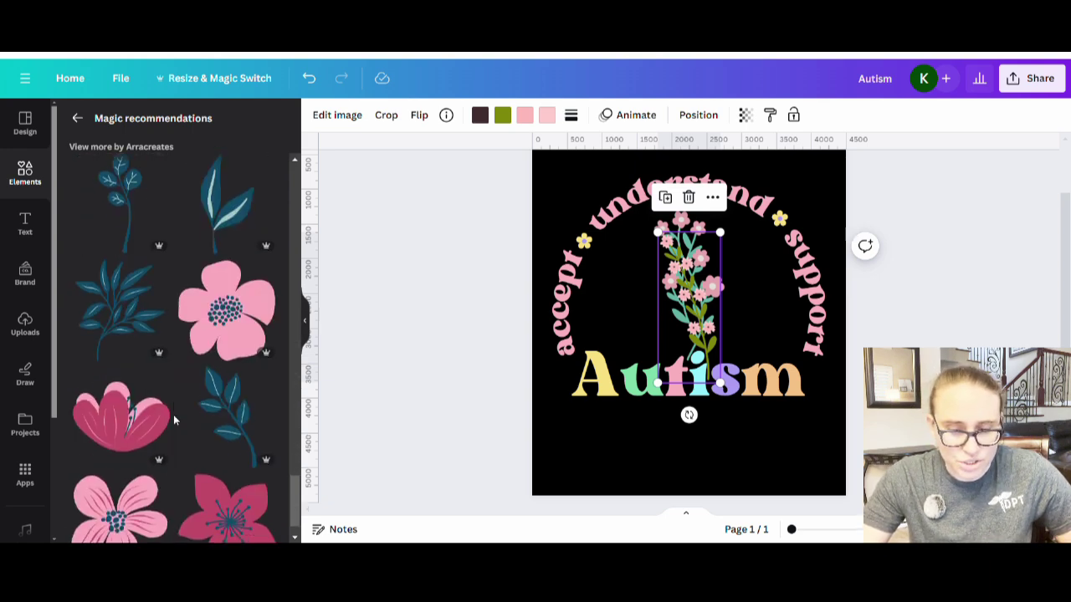
click(78, 118)
scroll(184, 384, down, 3)
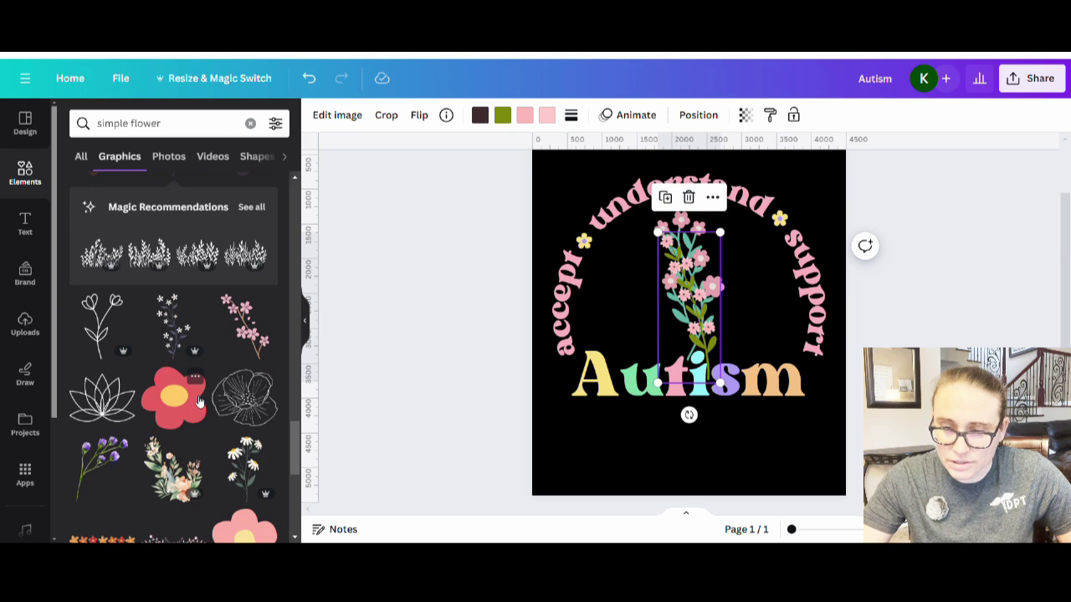
scroll(199, 402, down, 3)
drag(241, 326, 696, 310)
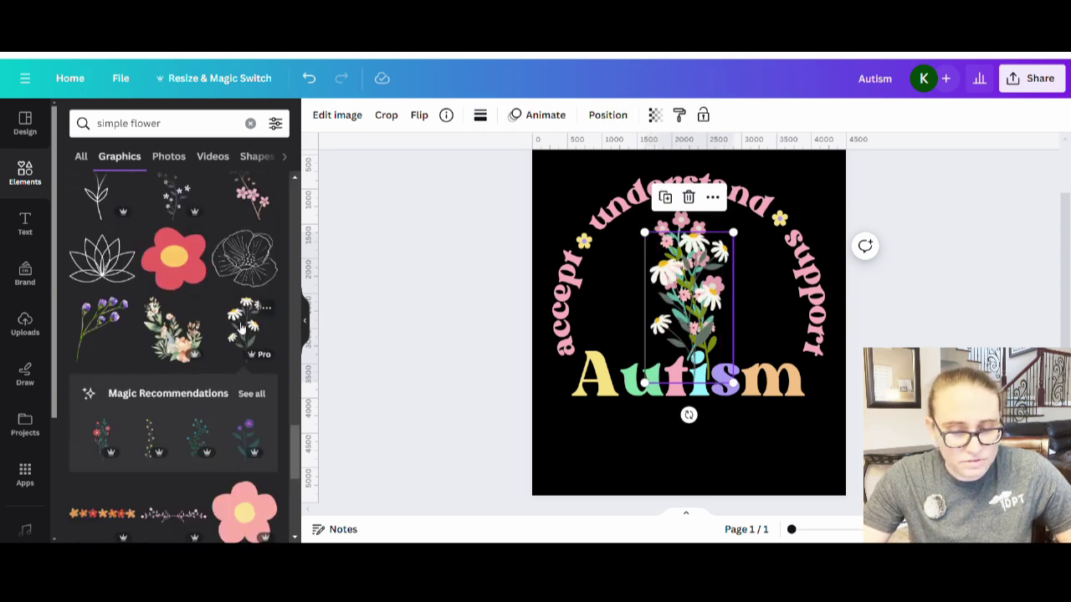
- Add the stem with small blue flowers from the daisy stem's full Magic Recommendations
click(252, 394)
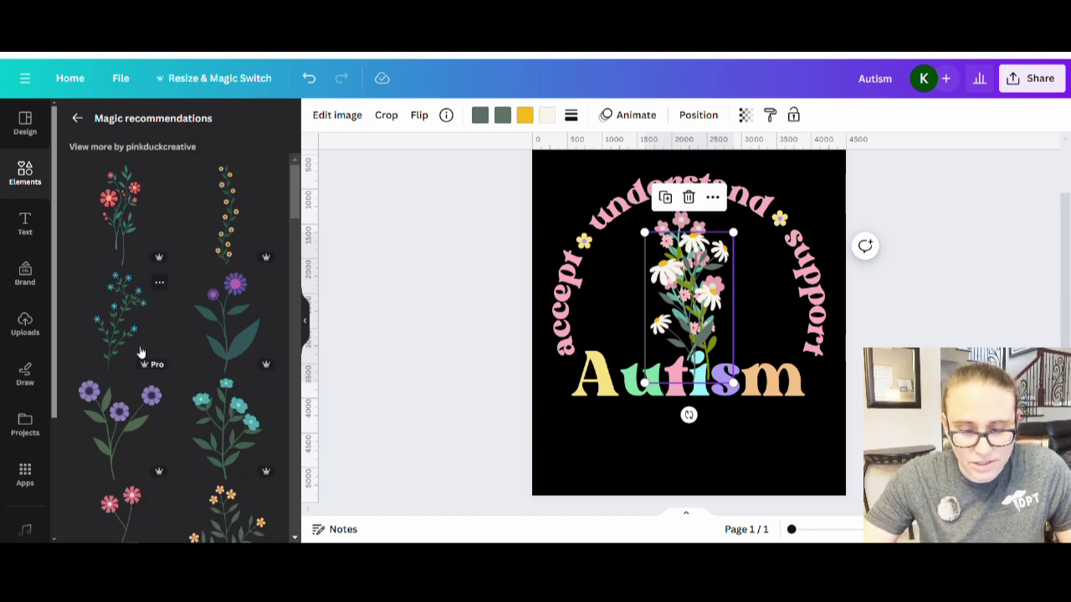
click(120, 333)
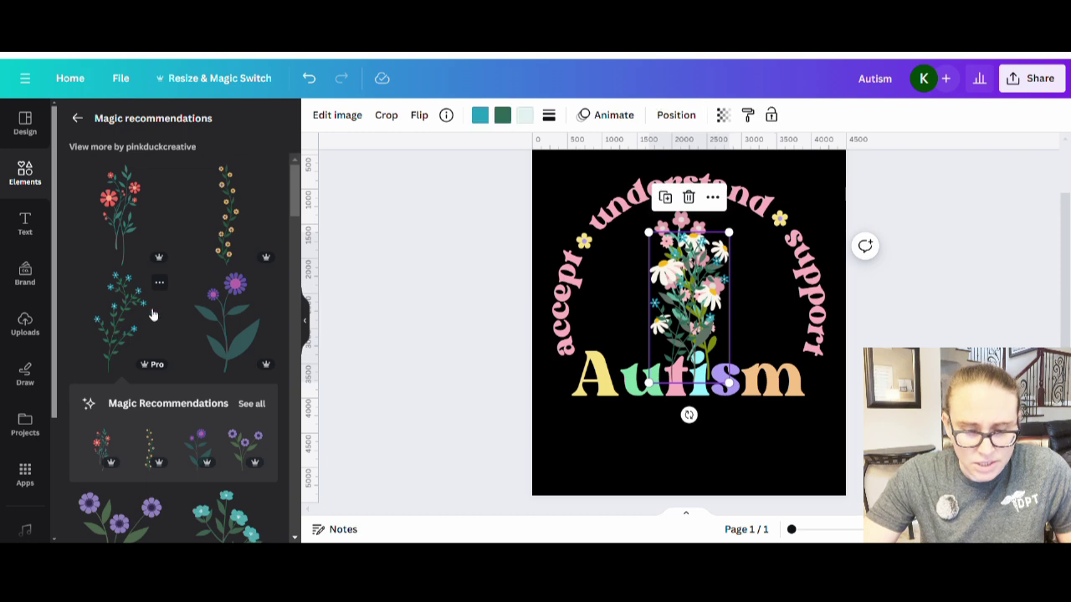
- Browse the recommended graphics and add the two-daisy stem with leafy sprigs to the bouquet
scroll(189, 310, down, 2)
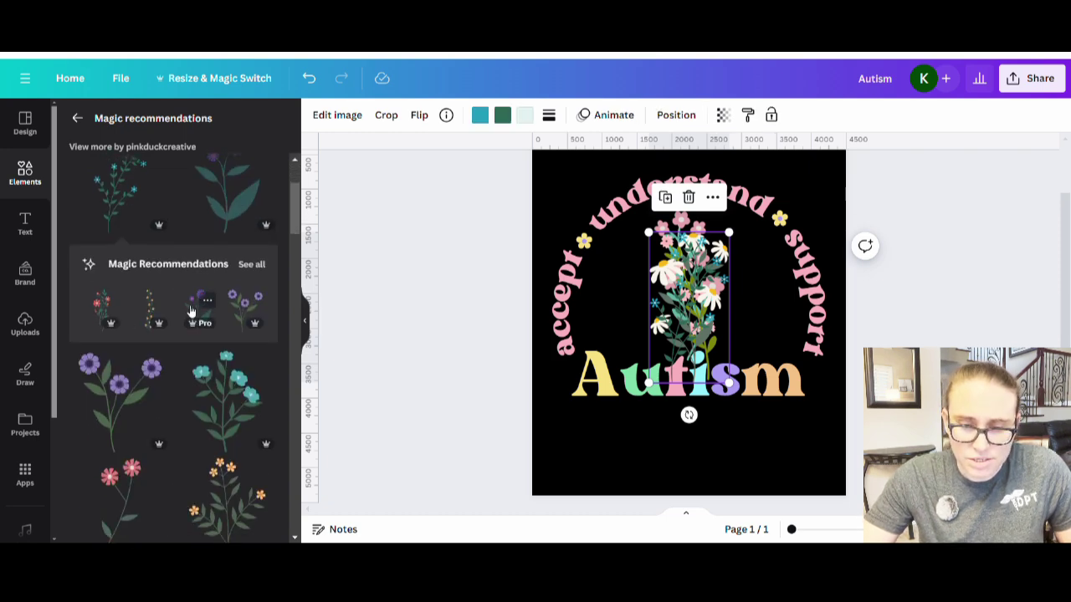
scroll(191, 312, down, 2)
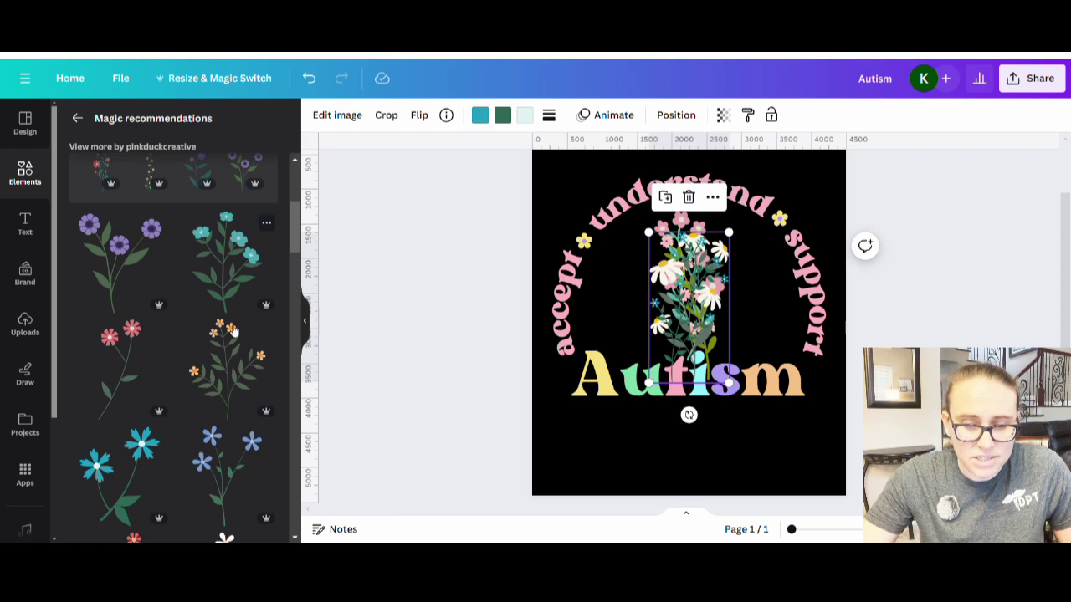
scroll(197, 314, down, 1)
scroll(274, 303, down, 2)
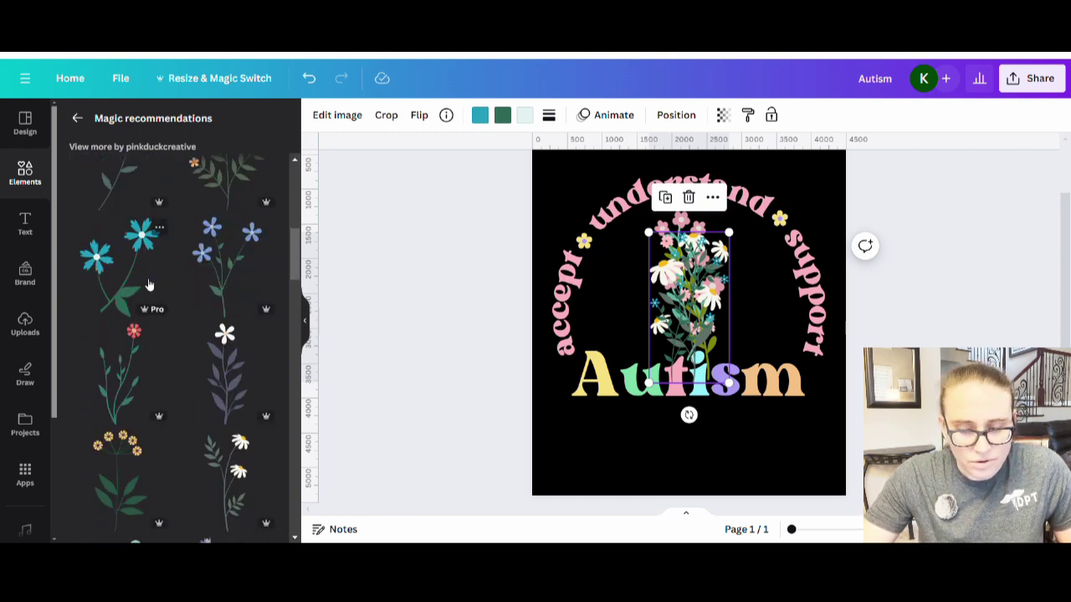
scroll(159, 309, down, 1)
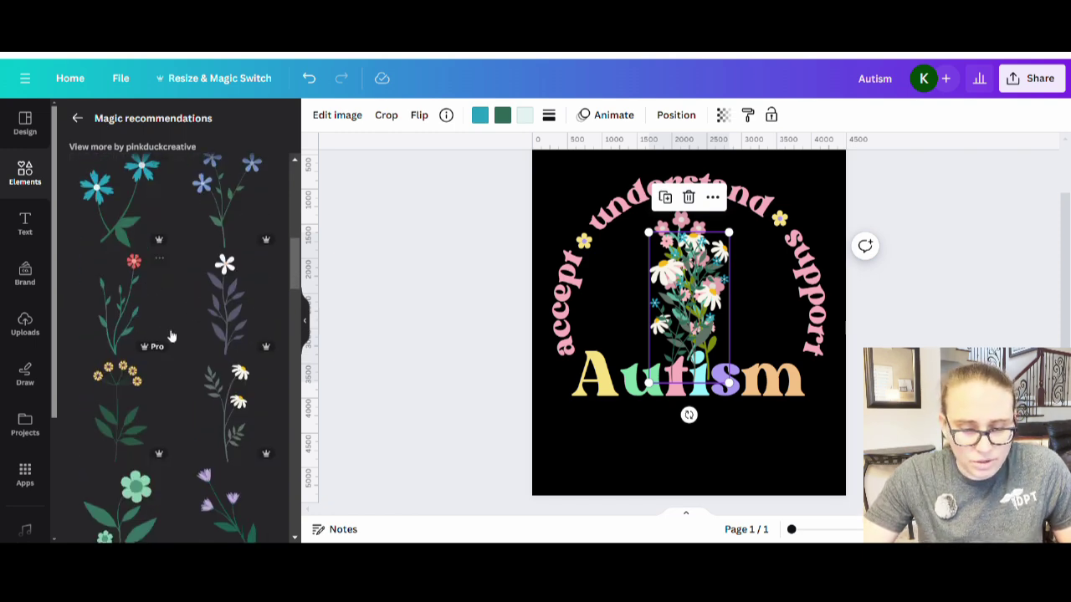
click(222, 406)
- Add the purple tulip-like stem and the slim stem with two peach flowers from the recommended graphics
scroll(218, 290, down, 1)
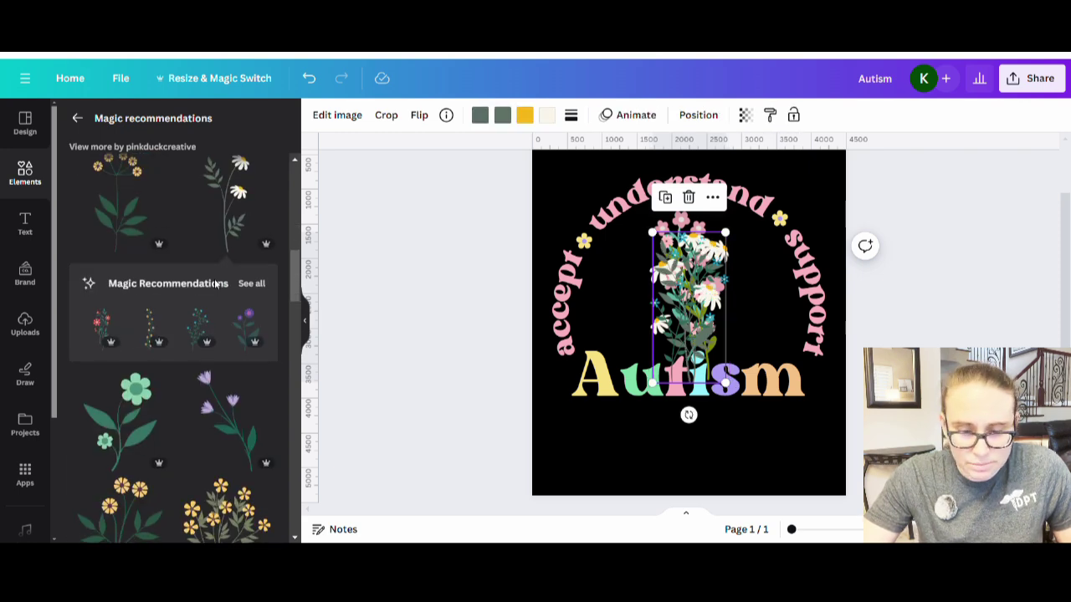
scroll(243, 343, down, 1)
click(240, 362)
scroll(236, 338, down, 2)
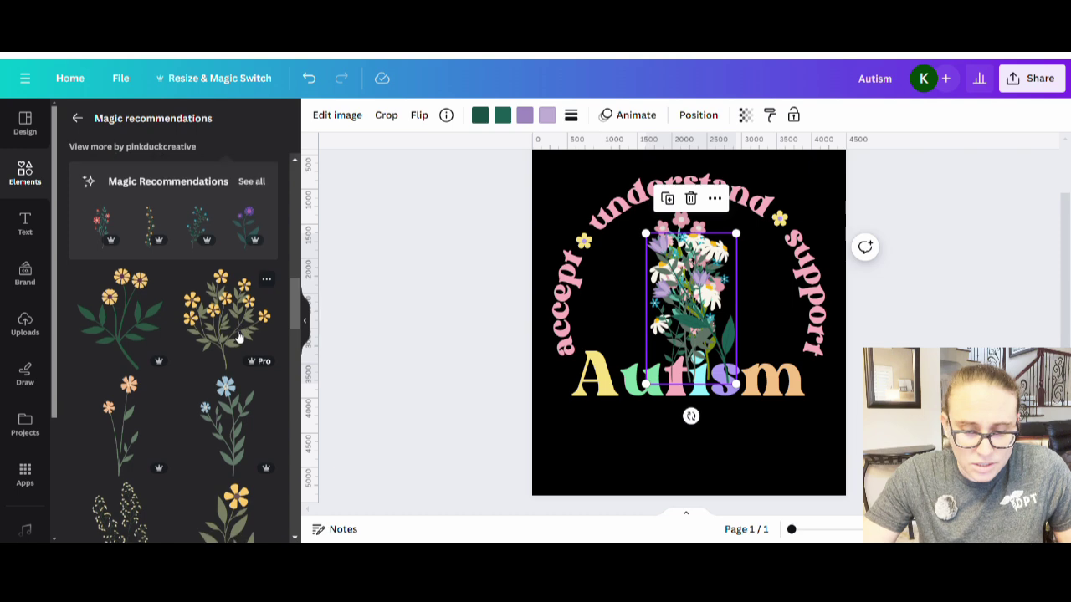
scroll(242, 345, down, 1)
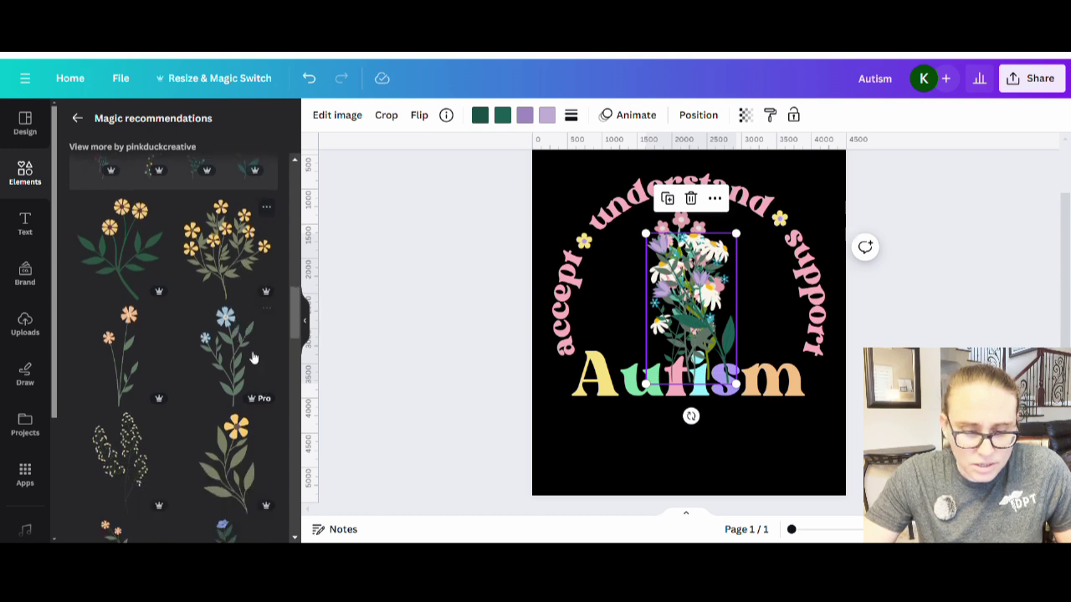
click(122, 361)
- Add the upright red-flowered stem and the stem with large and small orange flowers from the recommended graphics
scroll(173, 344, down, 3)
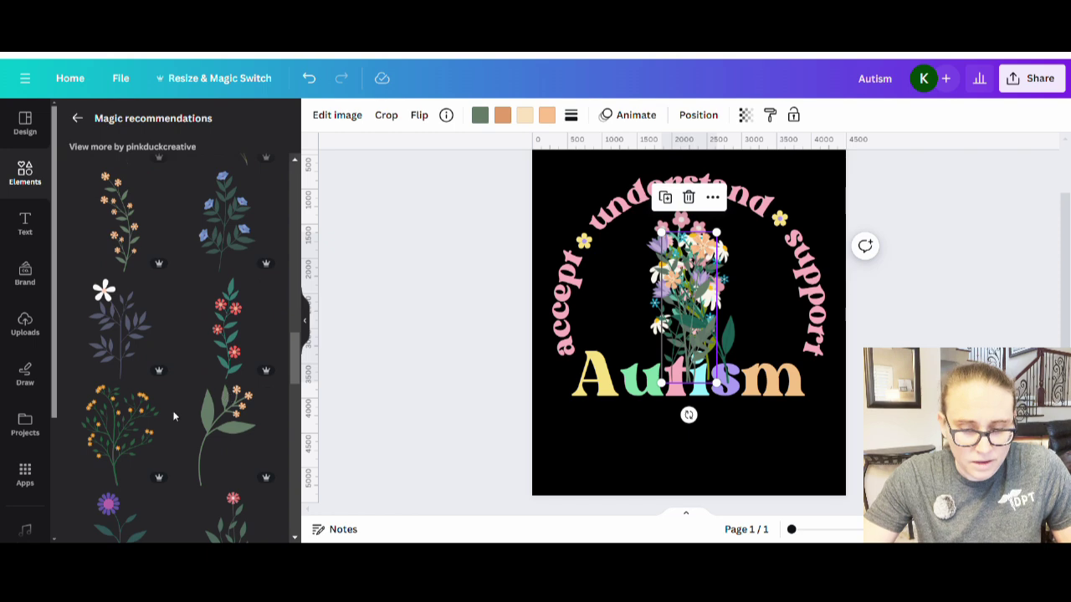
click(227, 362)
scroll(184, 331, down, 3)
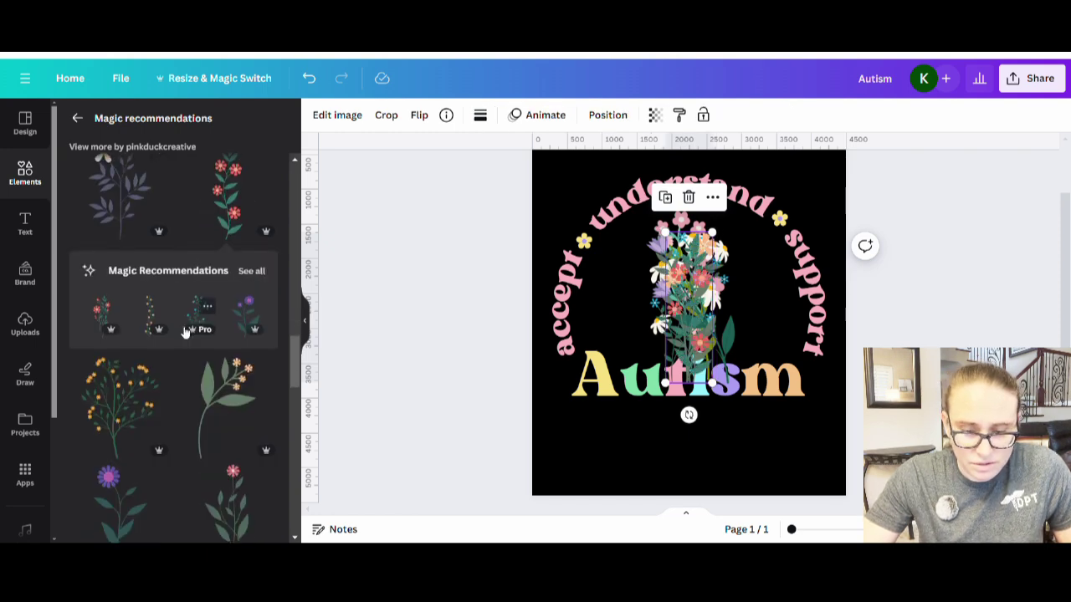
scroll(184, 333, down, 2)
scroll(153, 368, down, 5)
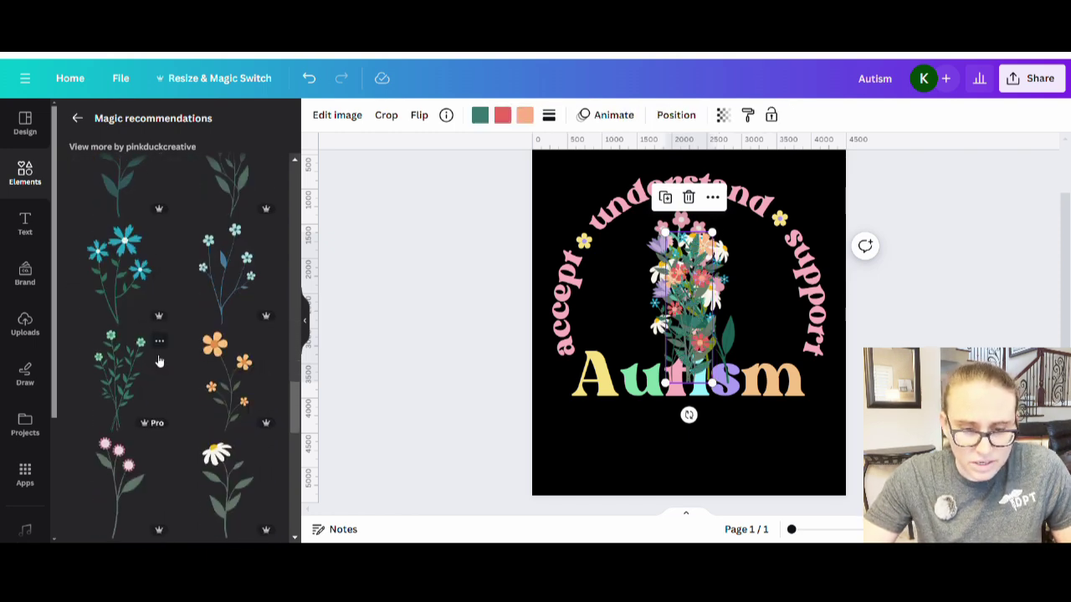
click(216, 396)
- Look through the remaining recommendations, return to the "simple flower" graphics, and add the slim yellow-orange flower stem
scroll(172, 370, down, 2)
scroll(173, 411, down, 3)
scroll(174, 339, down, 5)
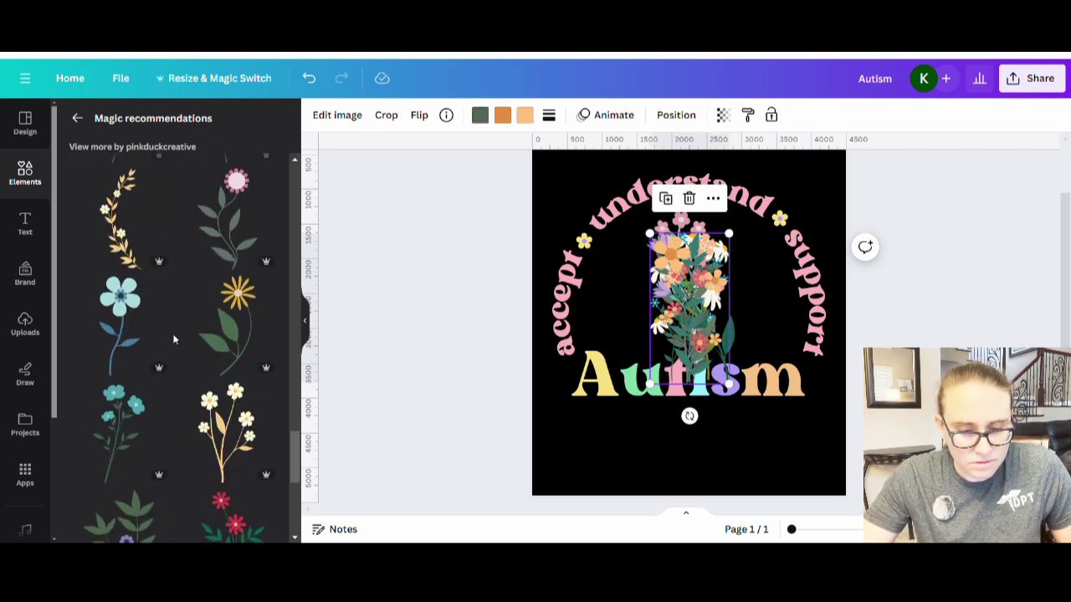
scroll(173, 336, down, 4)
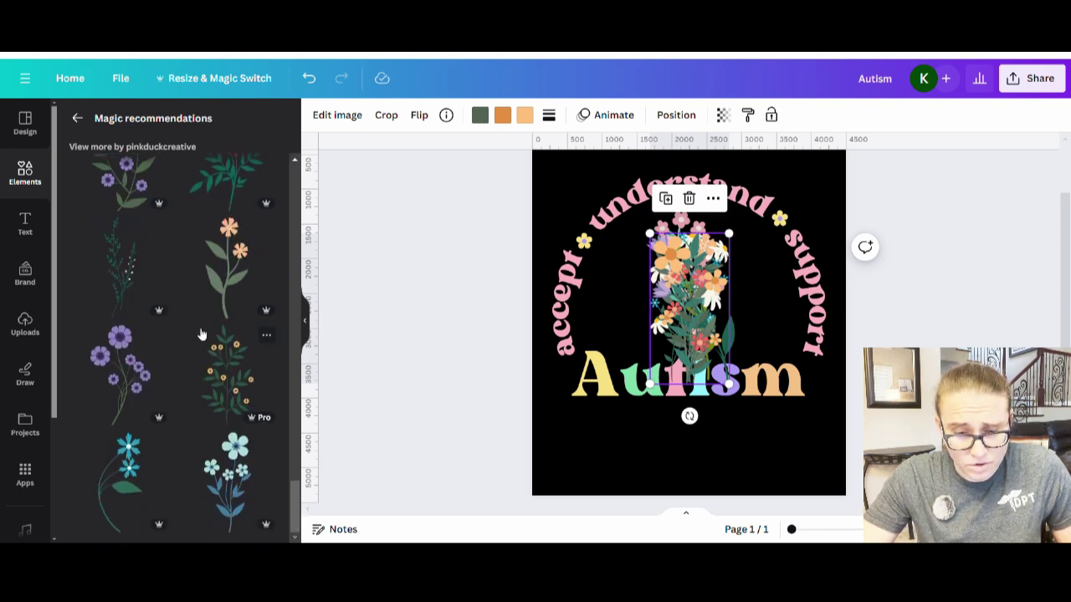
click(79, 118)
scroll(180, 297, down, 6)
scroll(180, 297, down, 5)
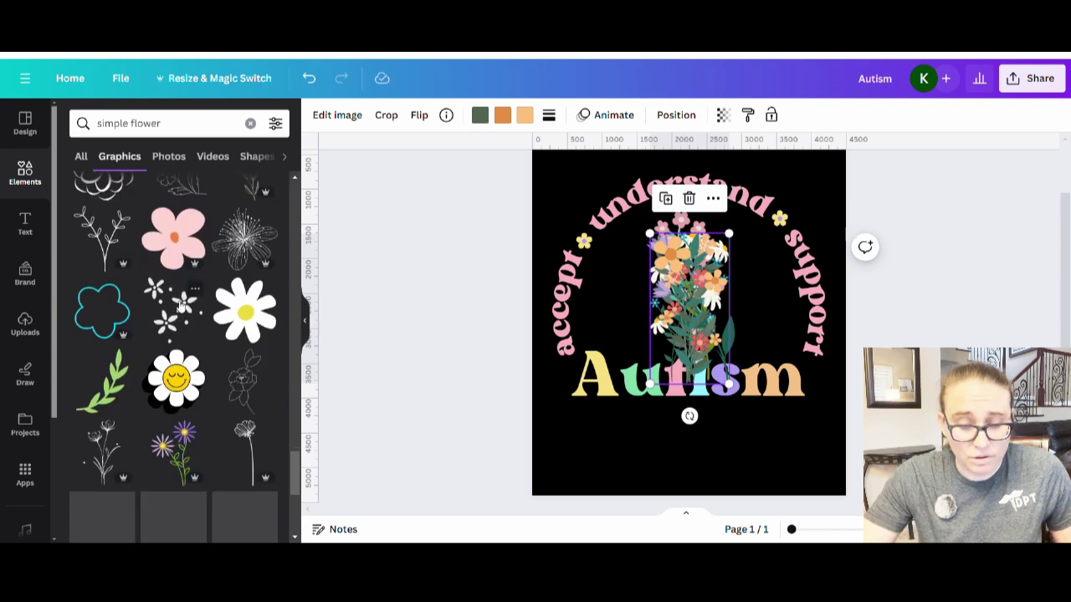
scroll(198, 401, down, 3)
scroll(209, 393, down, 2)
scroll(178, 395, down, 4)
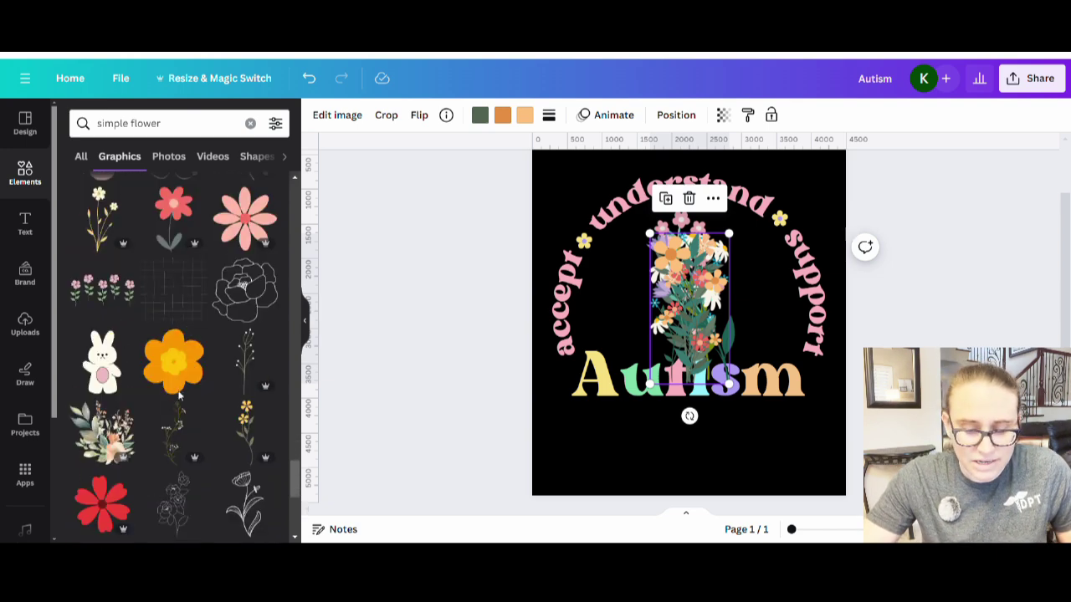
click(247, 410)
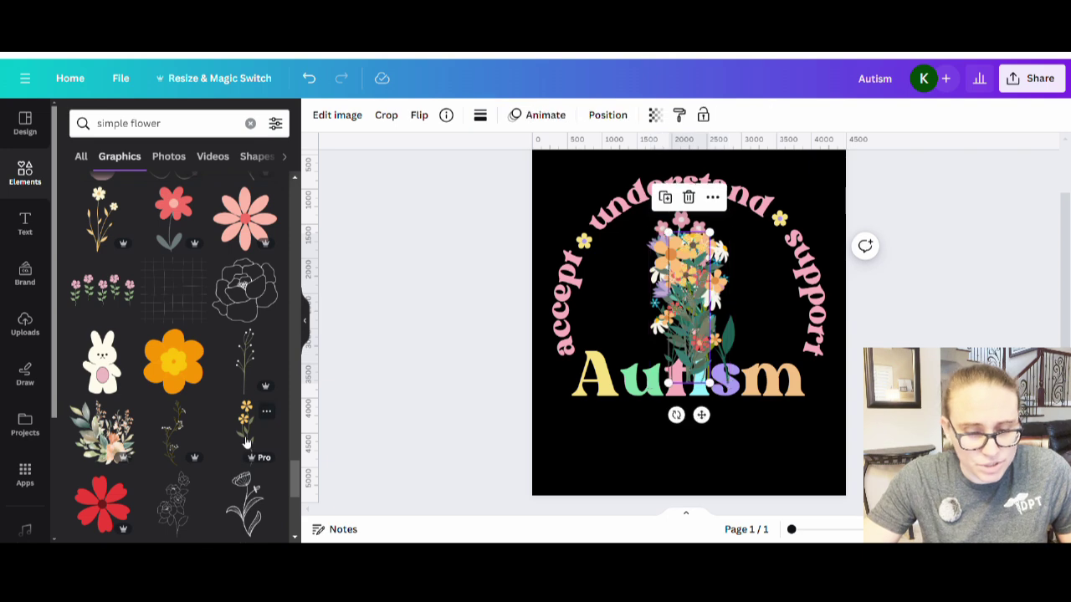
- Add the leafy green stem with red flowers from further down the "simple flower" graphics
scroll(235, 410, down, 1)
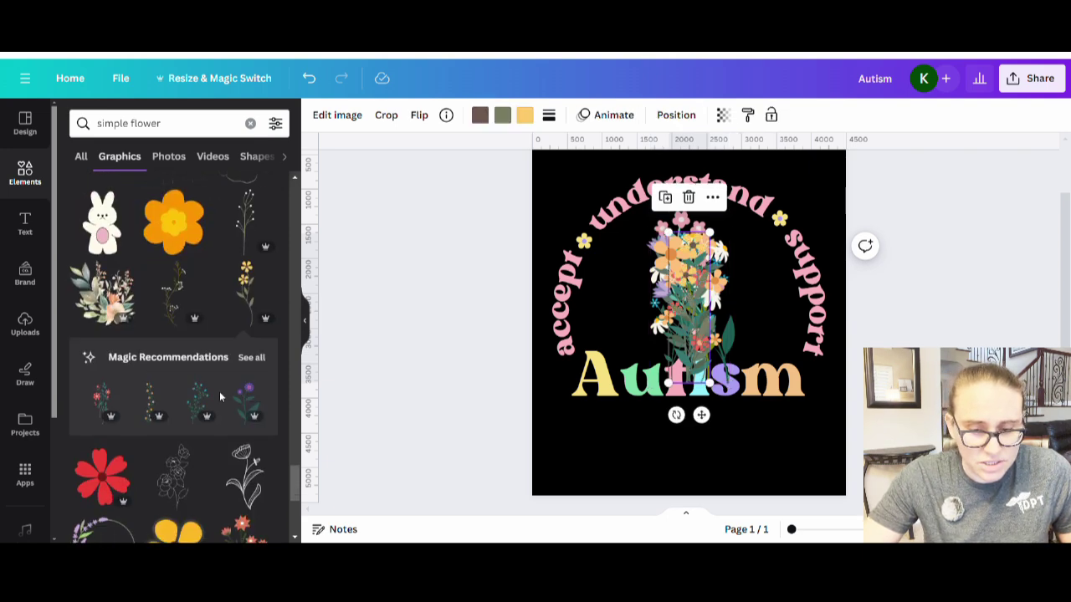
click(251, 357)
scroll(218, 407, down, 3)
- Undo the flower stem additions and delete the remaining pink-flowered stems so the arch above "Autism" is empty
key(ctrl+z)
scroll(184, 454, down, 1)
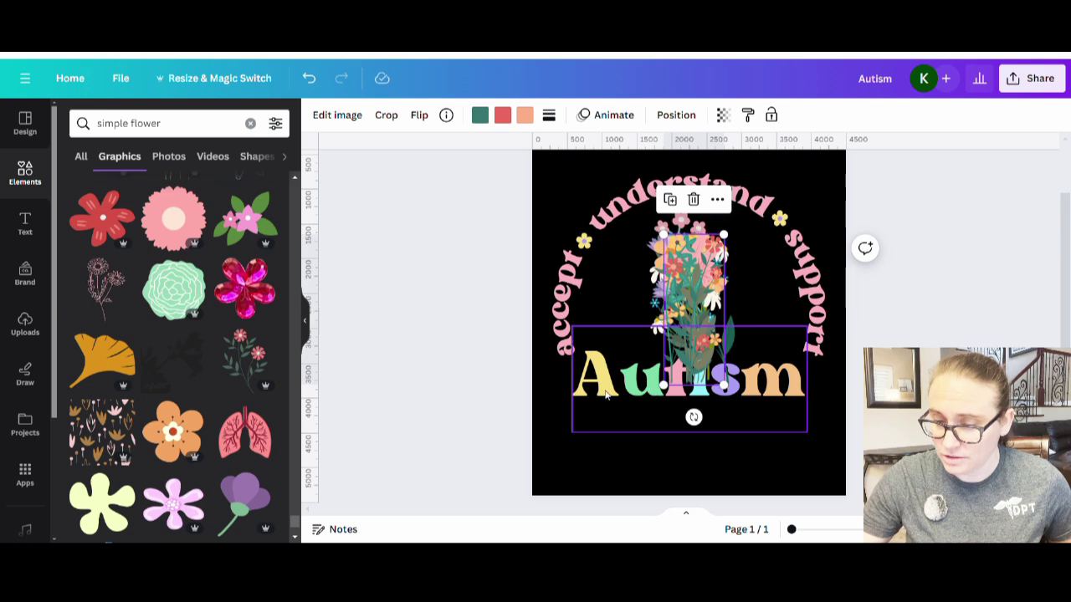
click(416, 311)
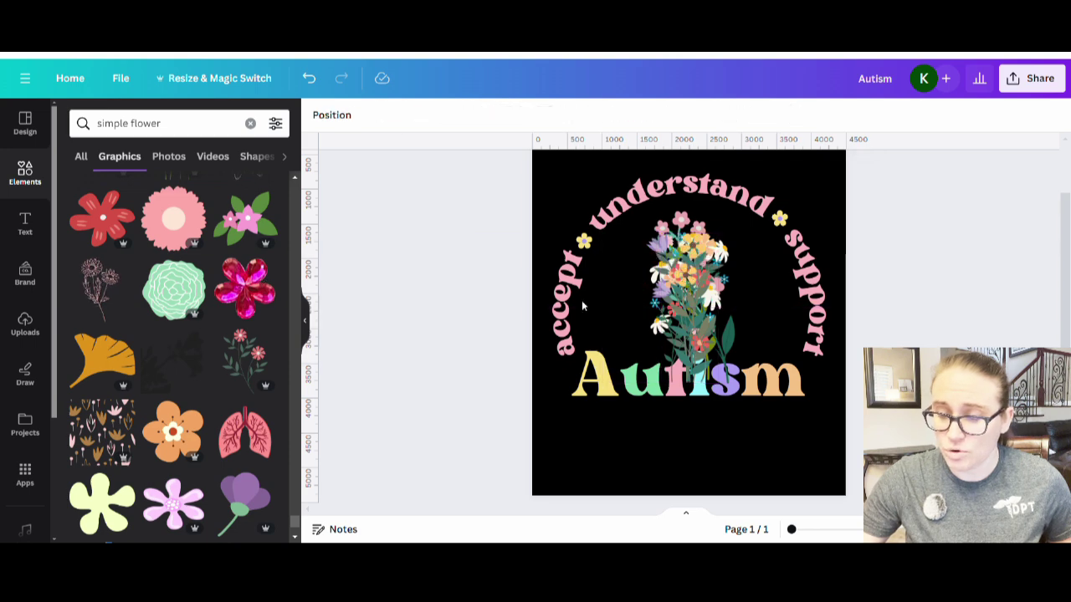
click(673, 297)
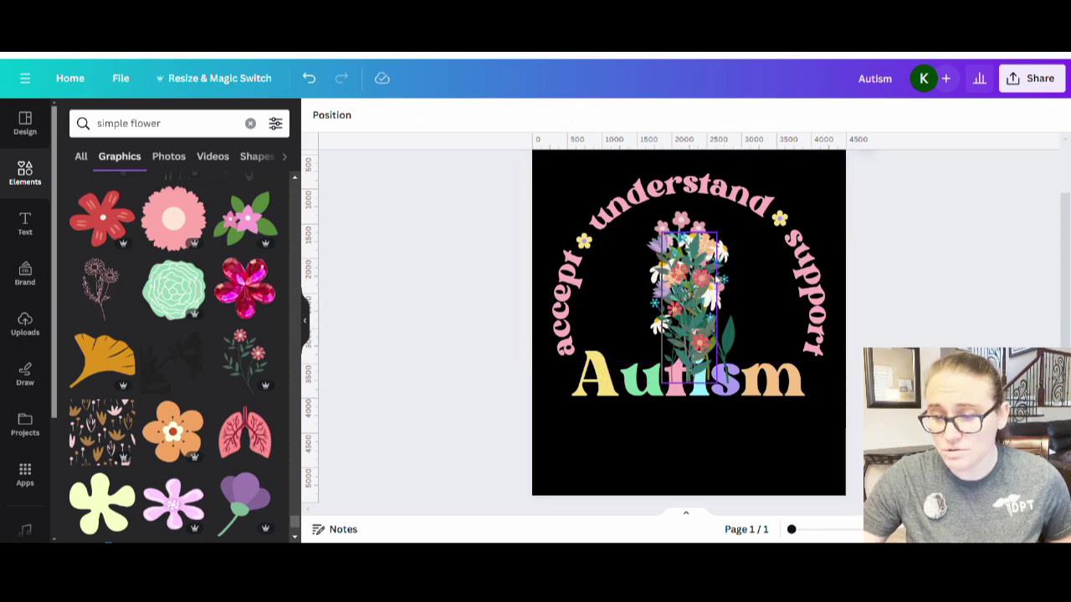
click(346, 282)
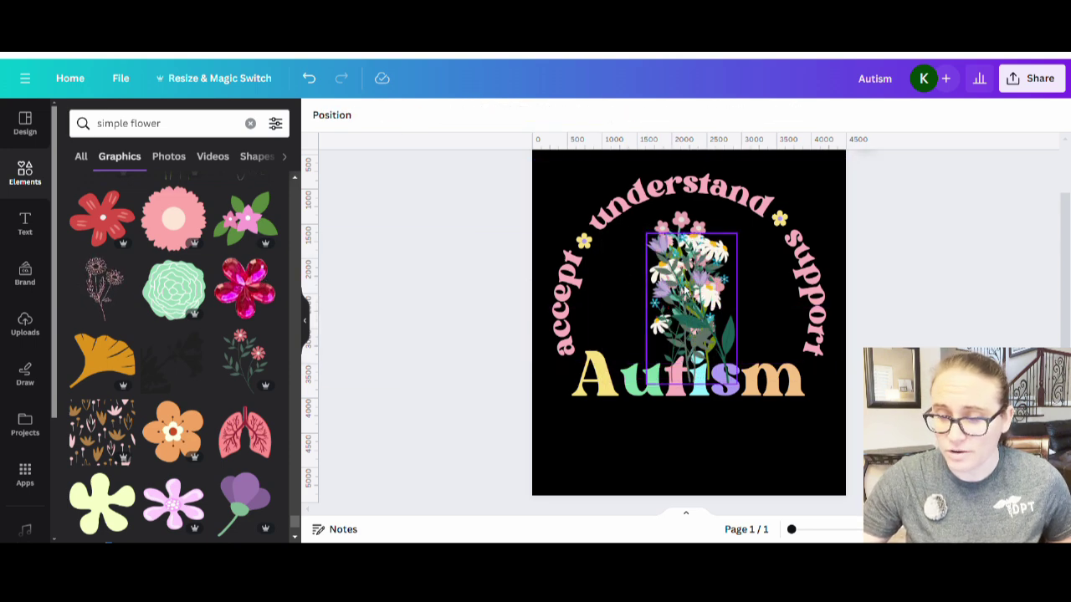
key(ctrl+z)
click(436, 311)
key(ctrl+z)
key(ctrl+z)
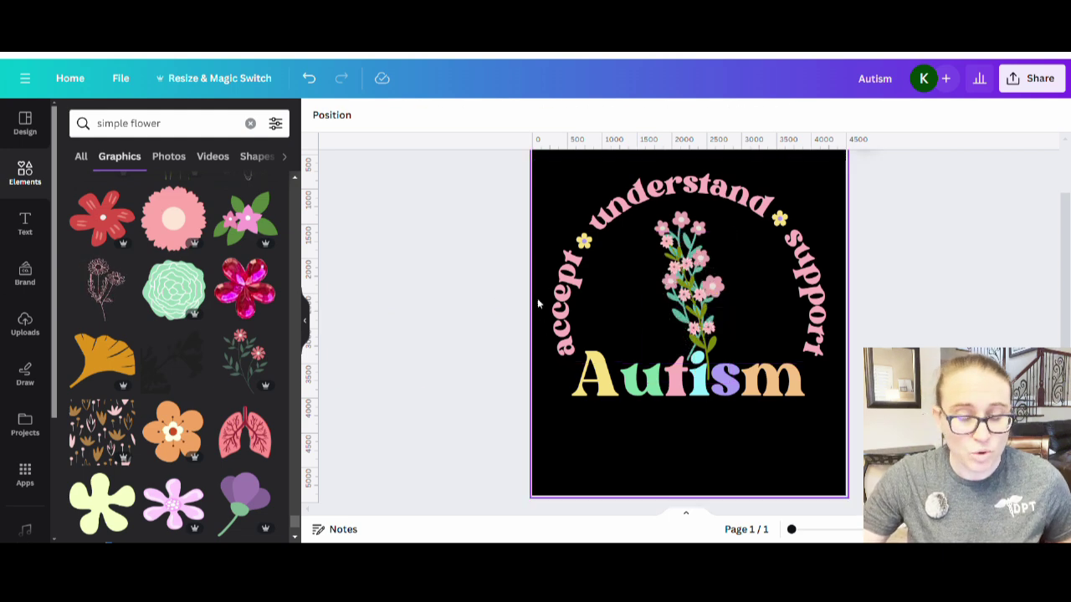
click(698, 314)
key(Delete)
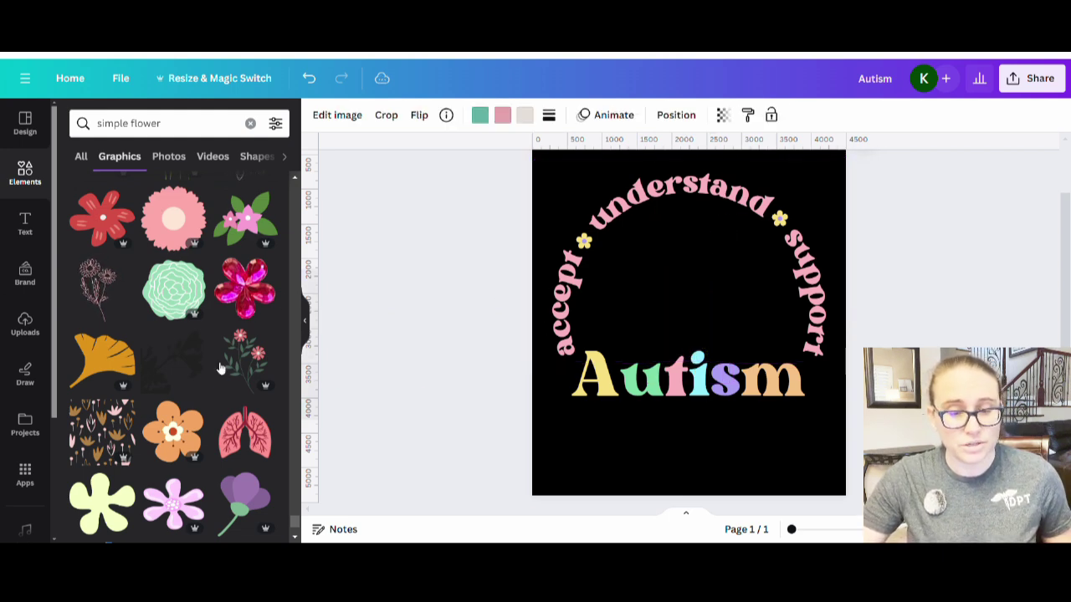